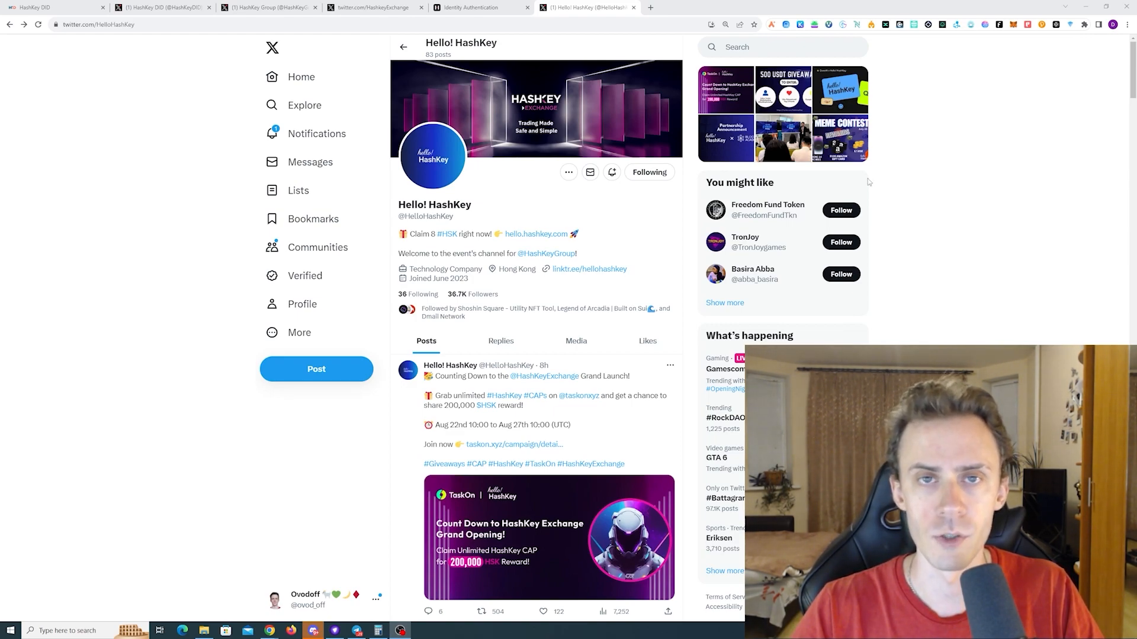
Look over the HashKey Group Twitter profile, then the HashKey DID home page down to its Web2 and Web3 comparison.
left_click(274, 6)
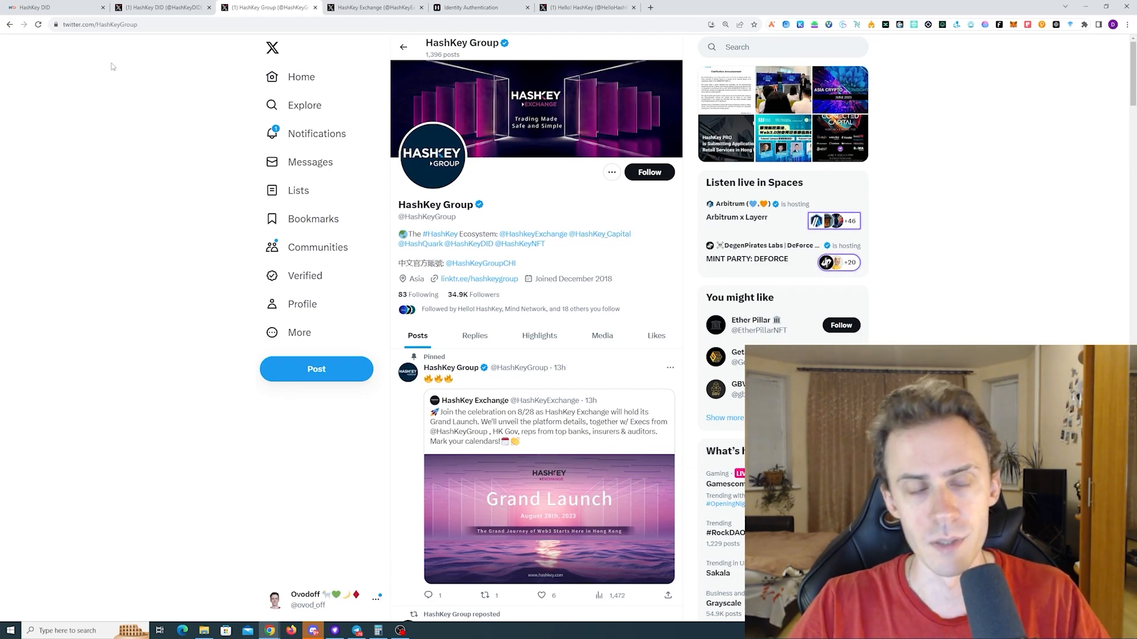
left_click(35, 7)
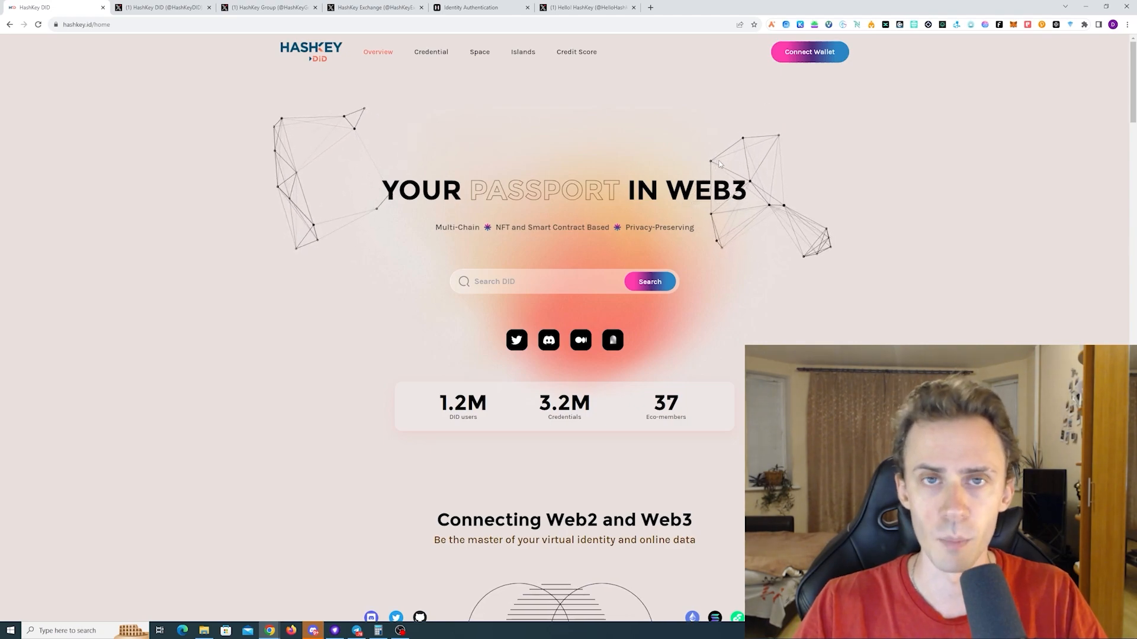
scroll(921, 277, "down", 3)
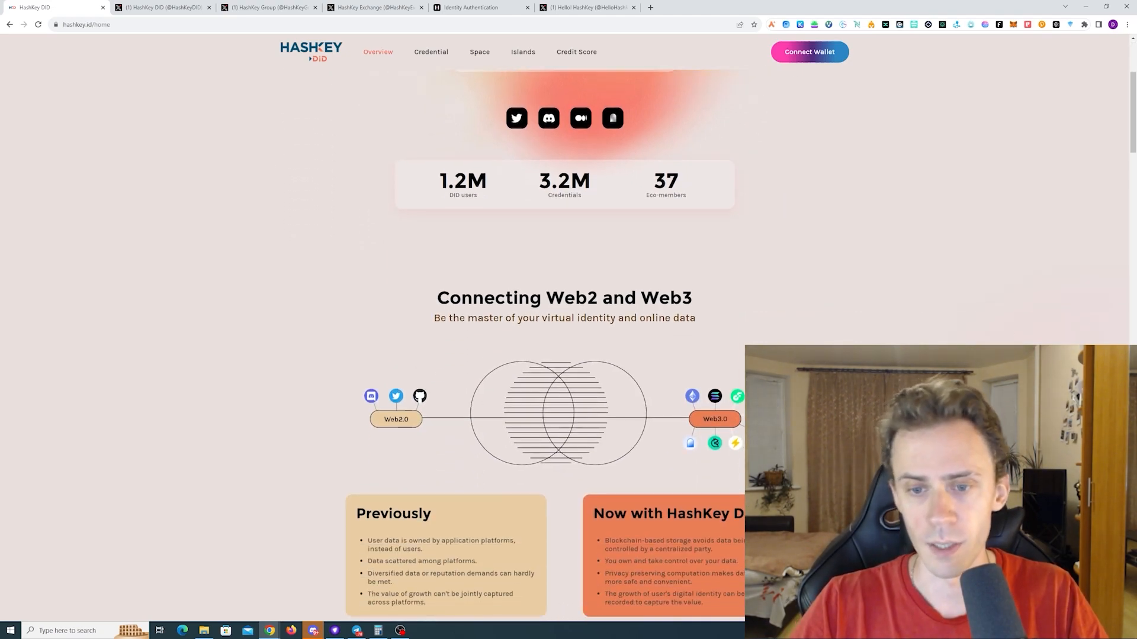
scroll(911, 229, "down", 8)
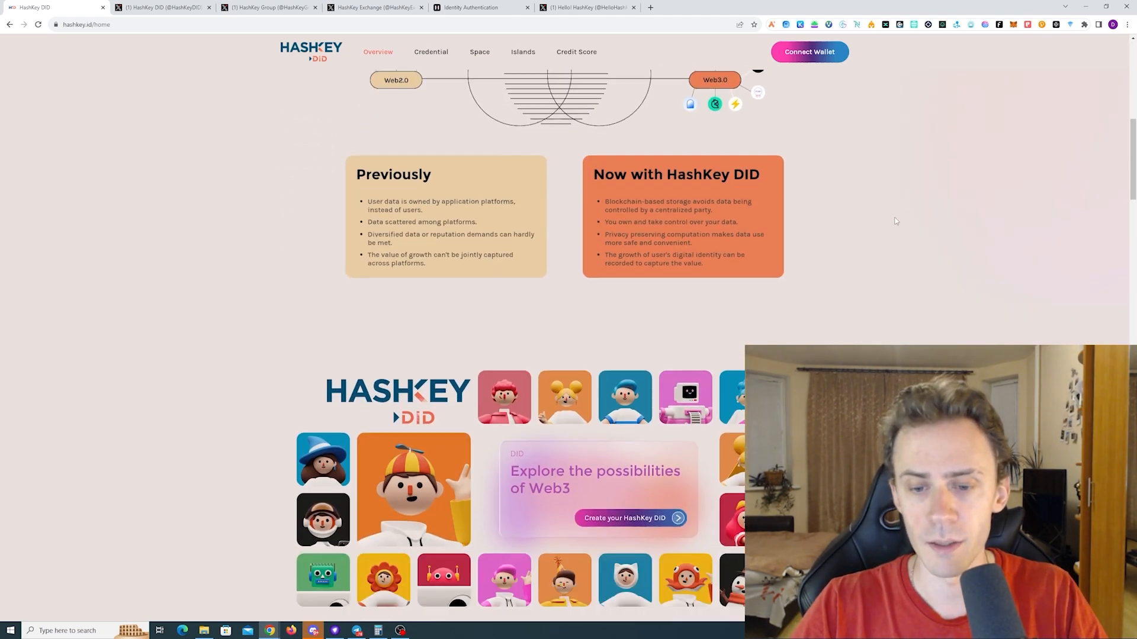
Start creating a HashKey DID by connecting MetaMask with Account 1 and signing the sign-in request.
left_click(635, 273)
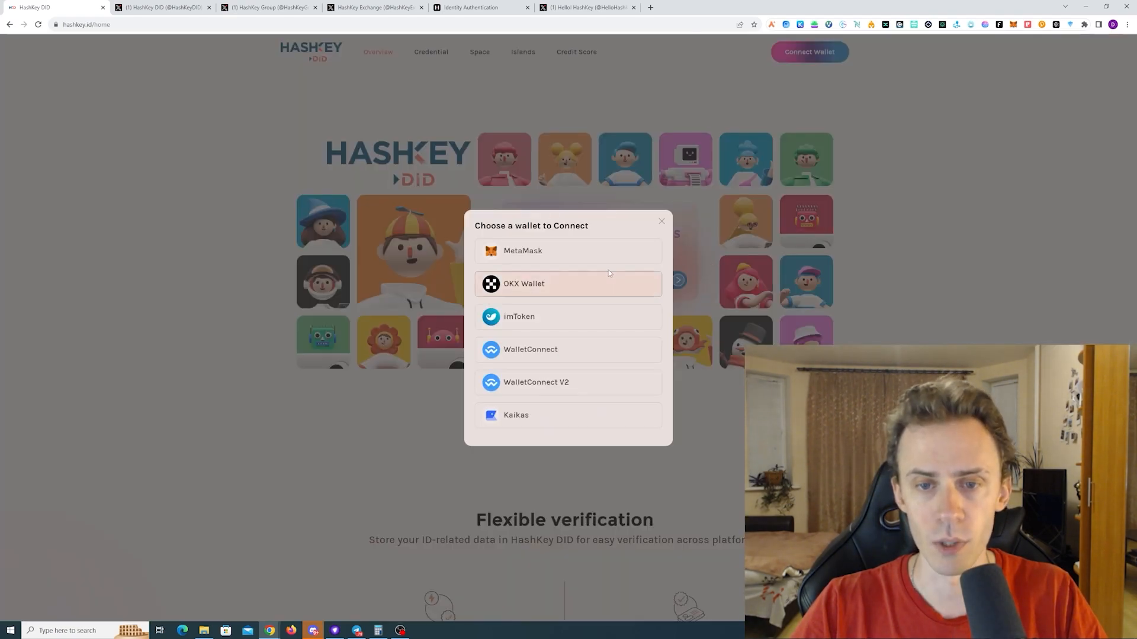
left_click(646, 251)
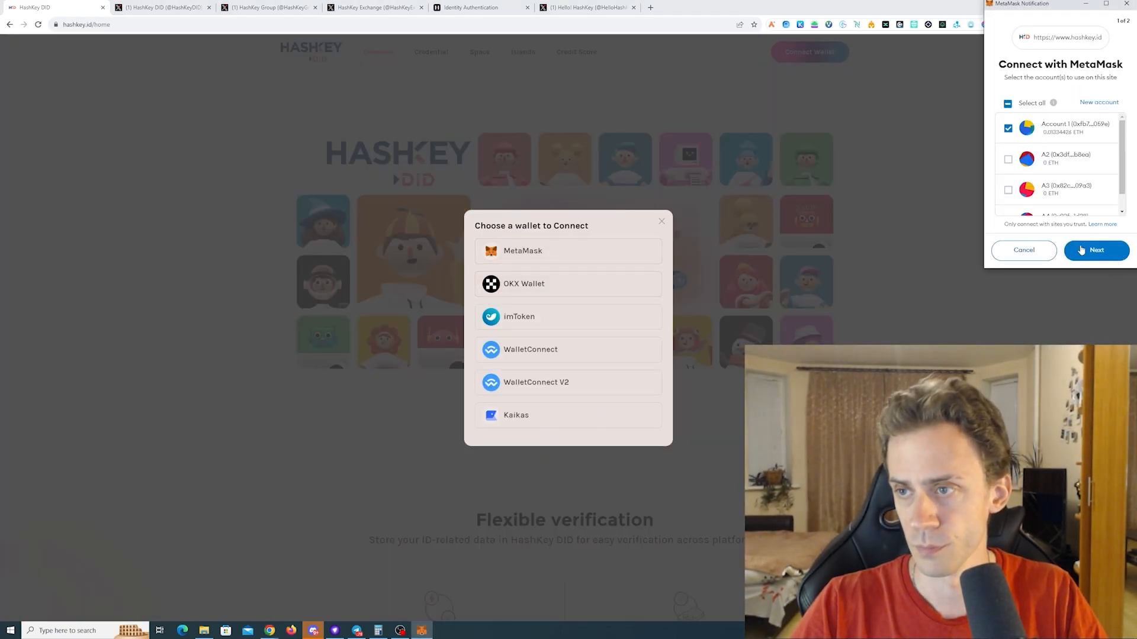
left_click(1096, 251)
left_click(1096, 251)
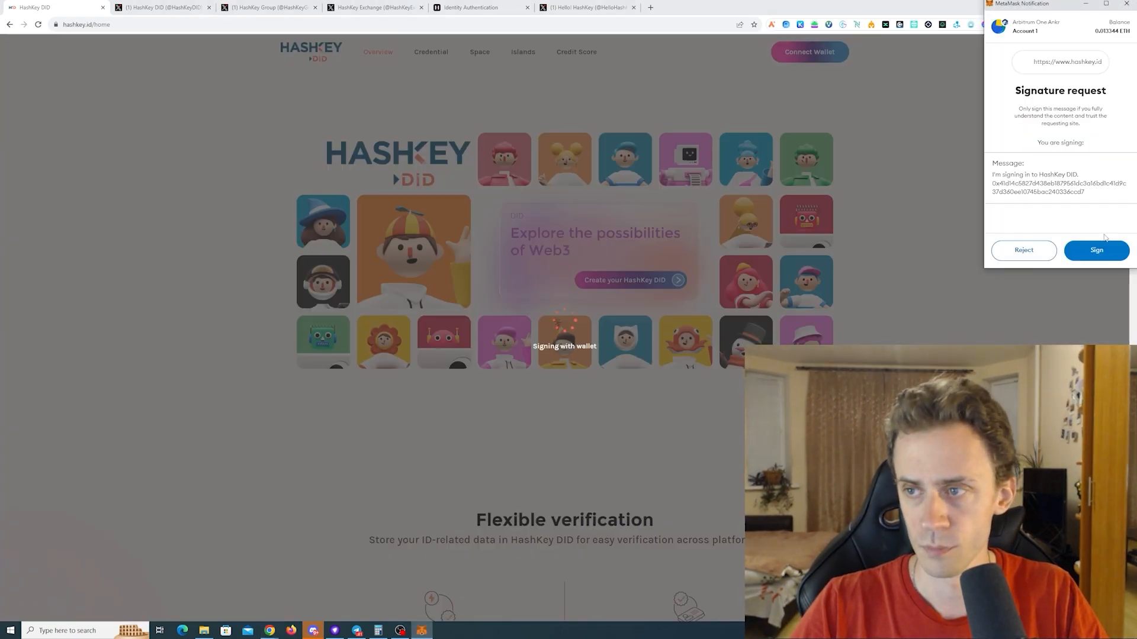
left_click(1095, 250)
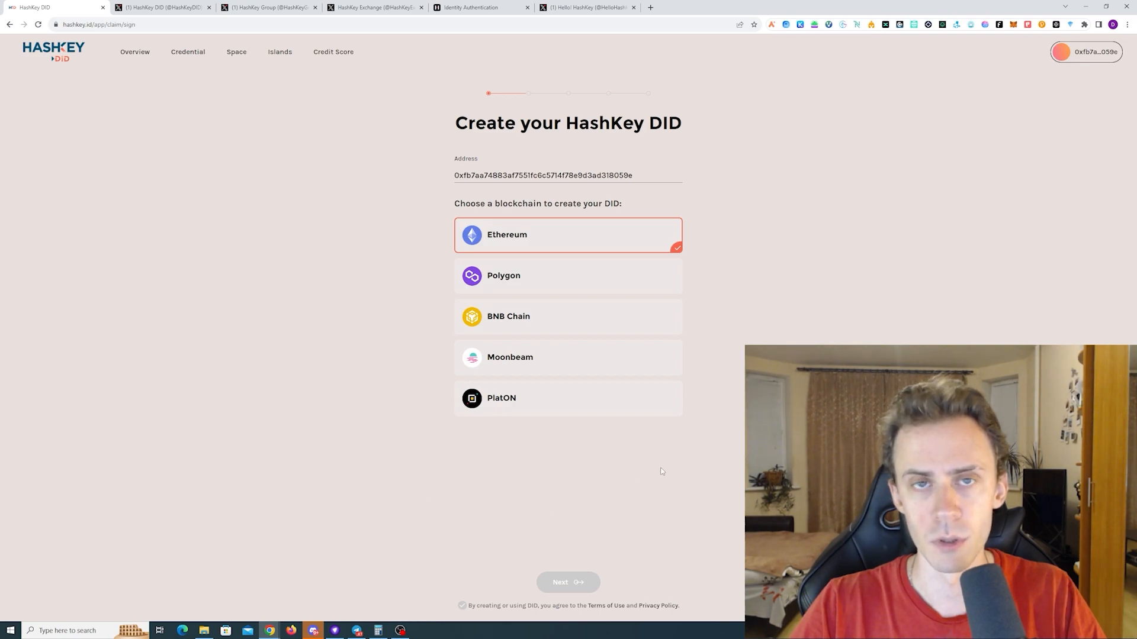
Set up the new DID on Polygon, accepting the terms and submitting its name and custom ID.
left_click(665, 275)
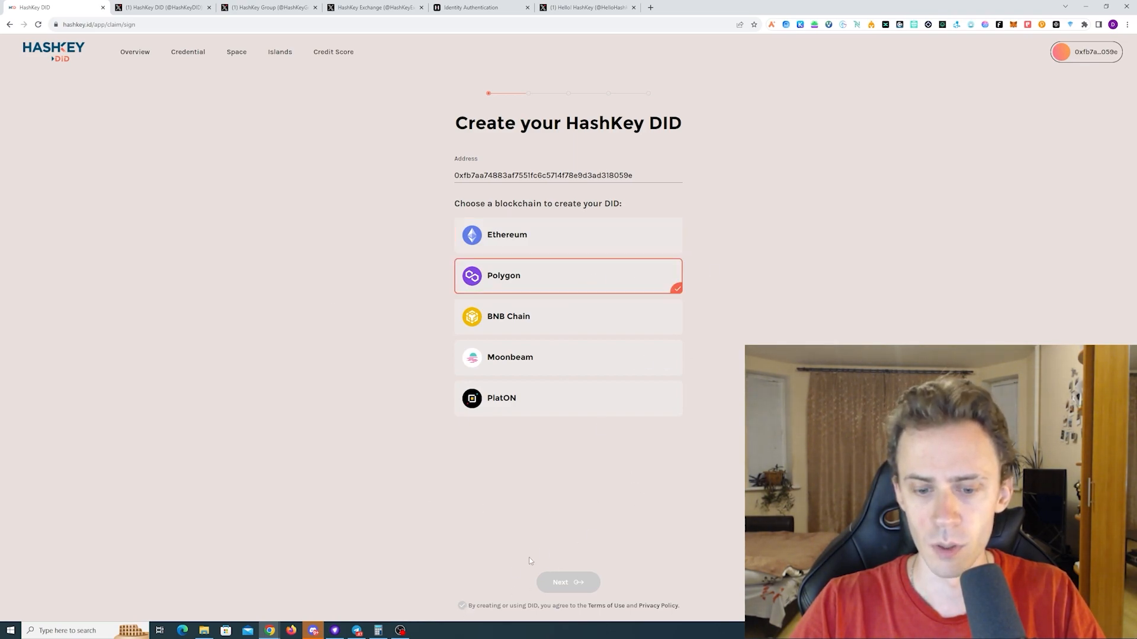
left_click(462, 606)
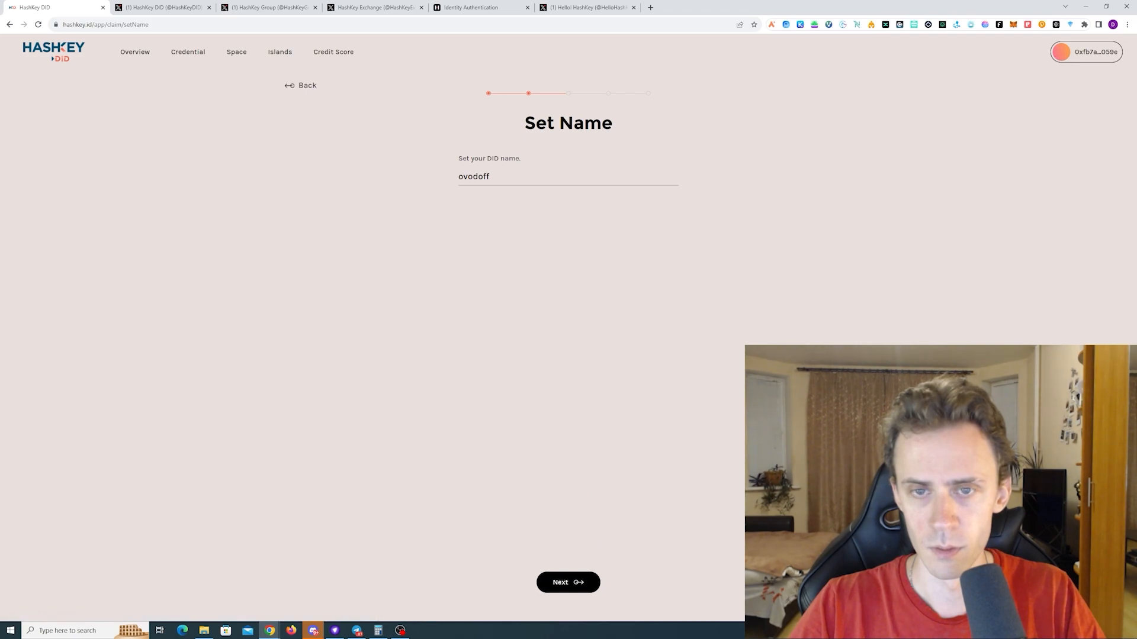
left_click(567, 583)
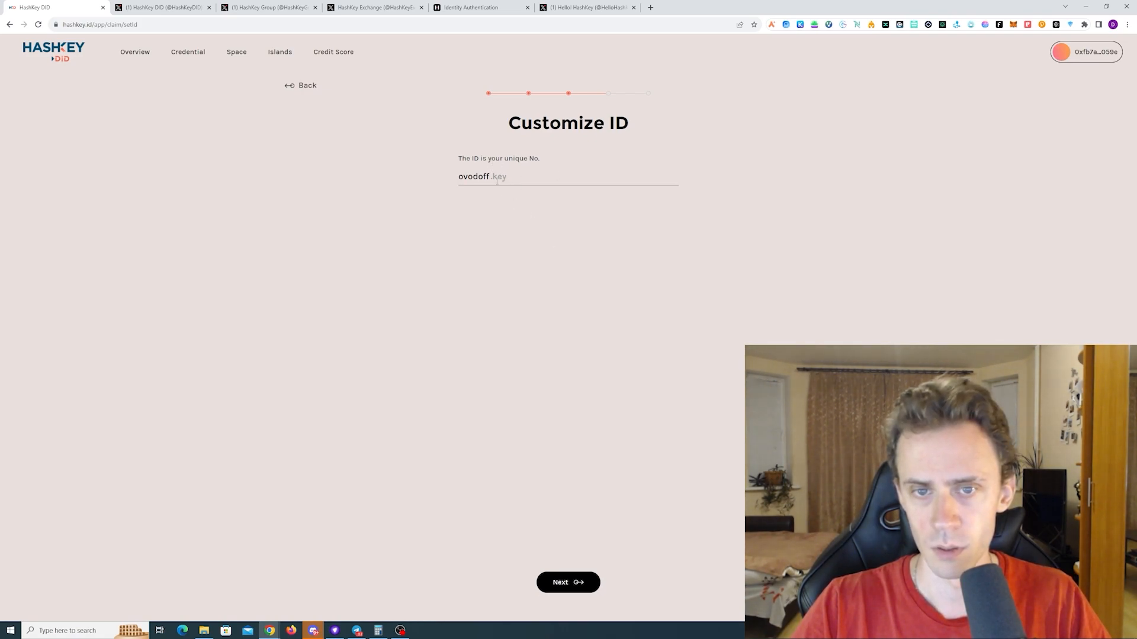
left_click(578, 583)
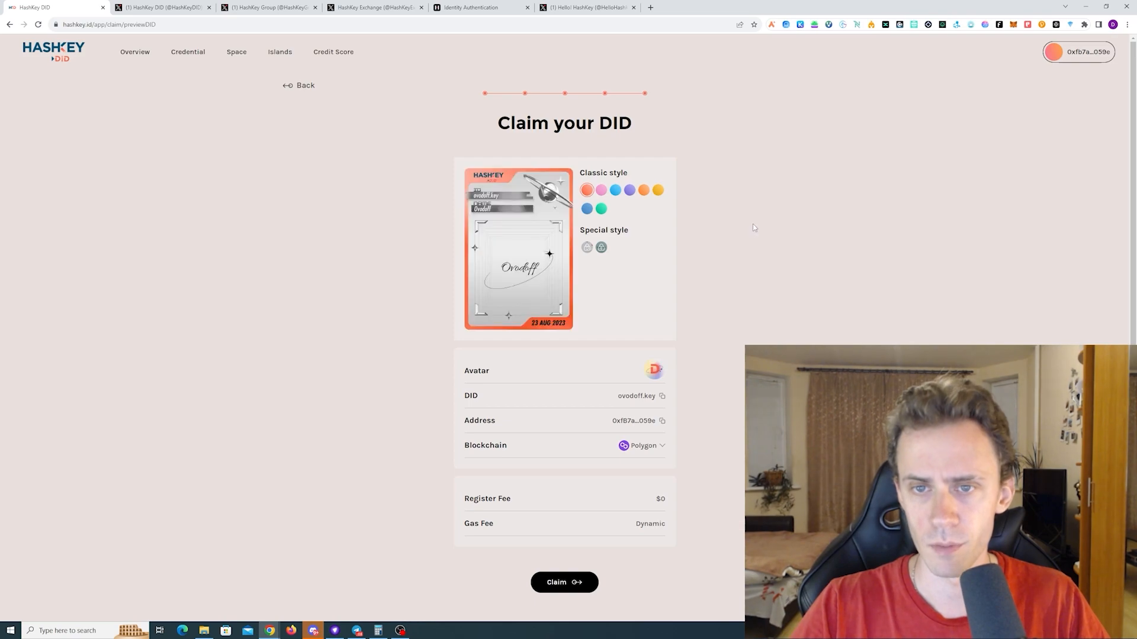
Switch the wallet network to Polygon for the DID claim and complete the reCAPTCHA check.
left_click(564, 583)
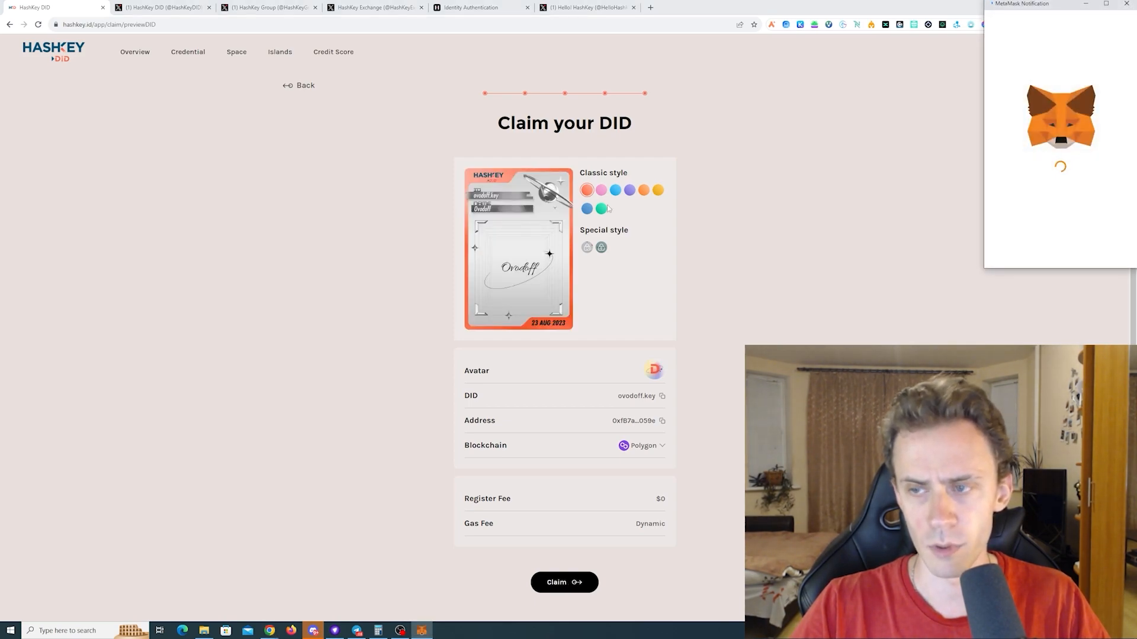
left_click(1098, 250)
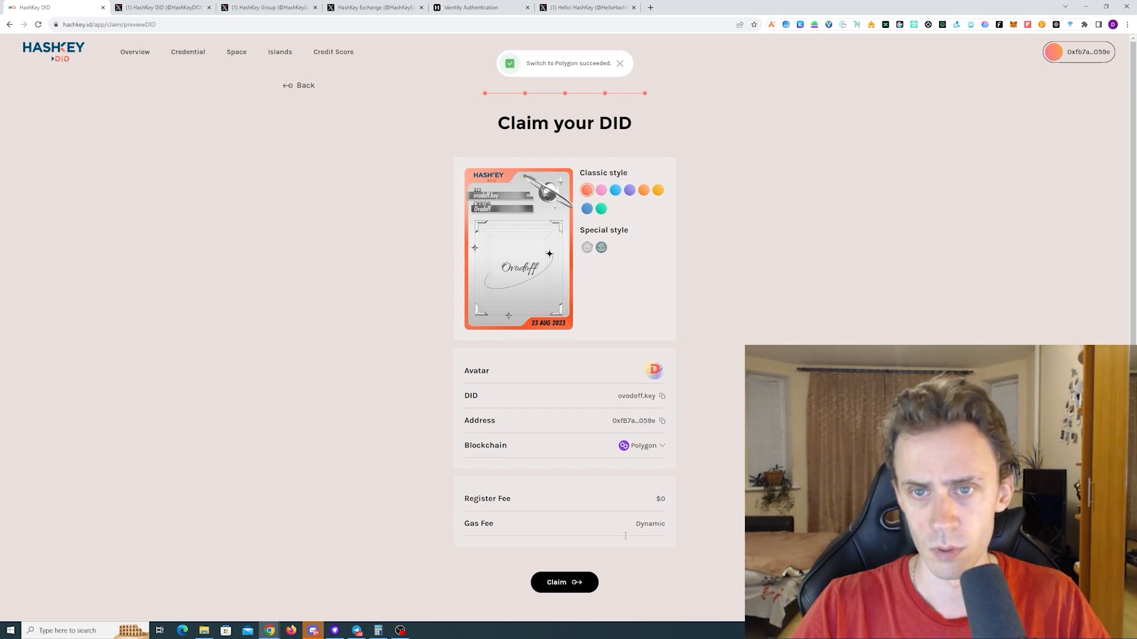
left_click(561, 586)
left_click(513, 553)
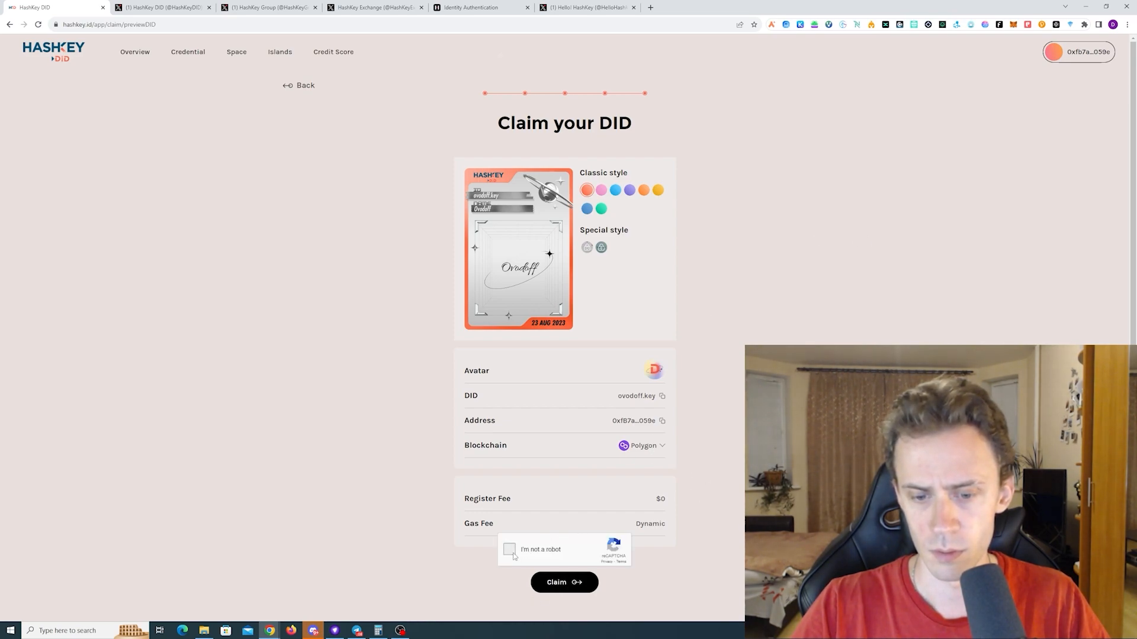
left_click(603, 443)
left_click(608, 489)
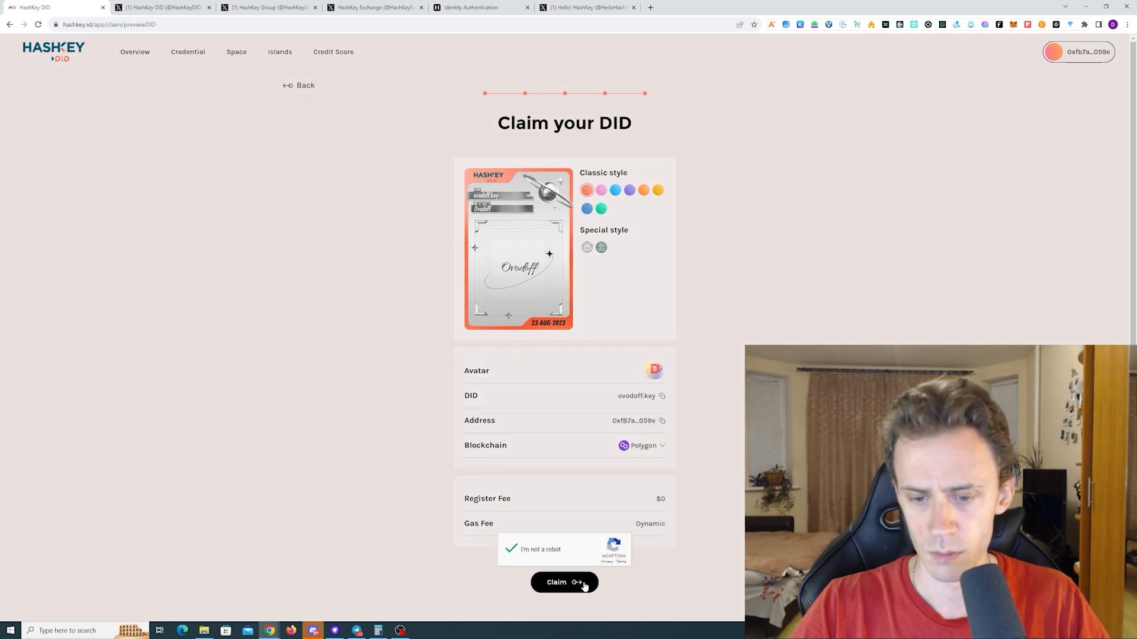
Claim the DID in the preselected classic card style and confirm the transaction in MetaMask.
left_click(569, 584)
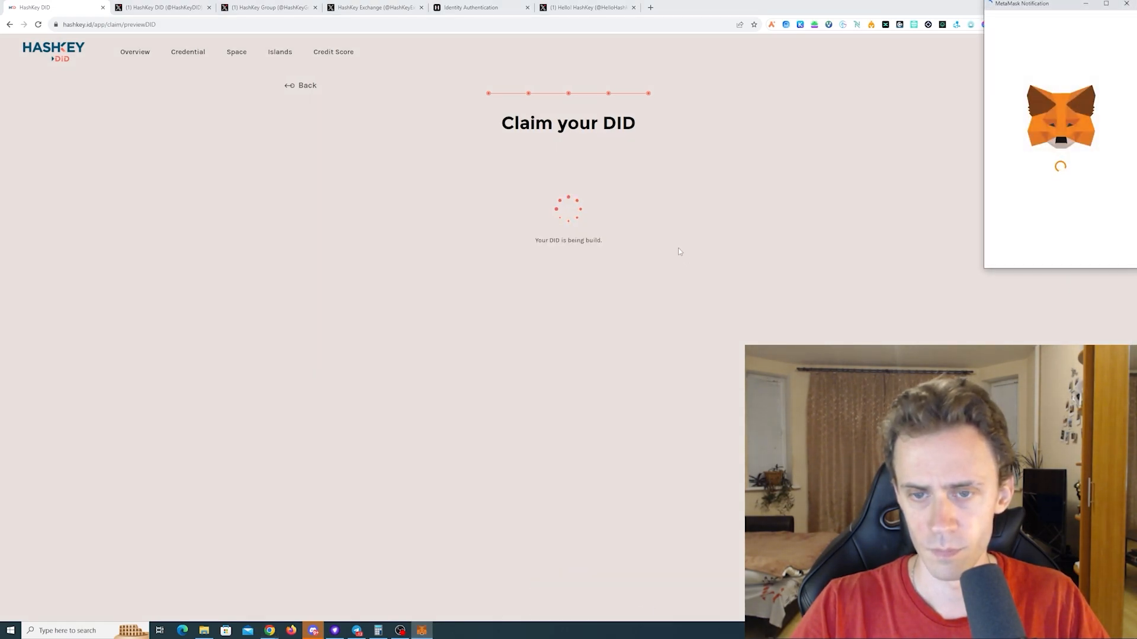
scroll(1072, 197, "down", 1)
left_click(1091, 254)
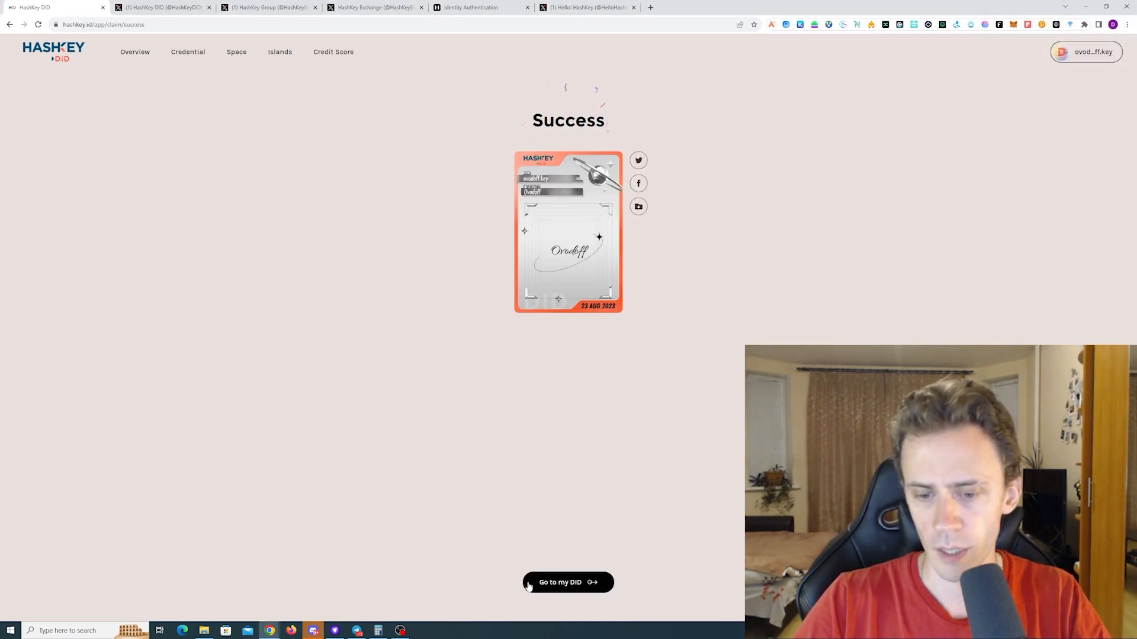
View the new DID's account details and its Authorization page.
left_click(564, 590)
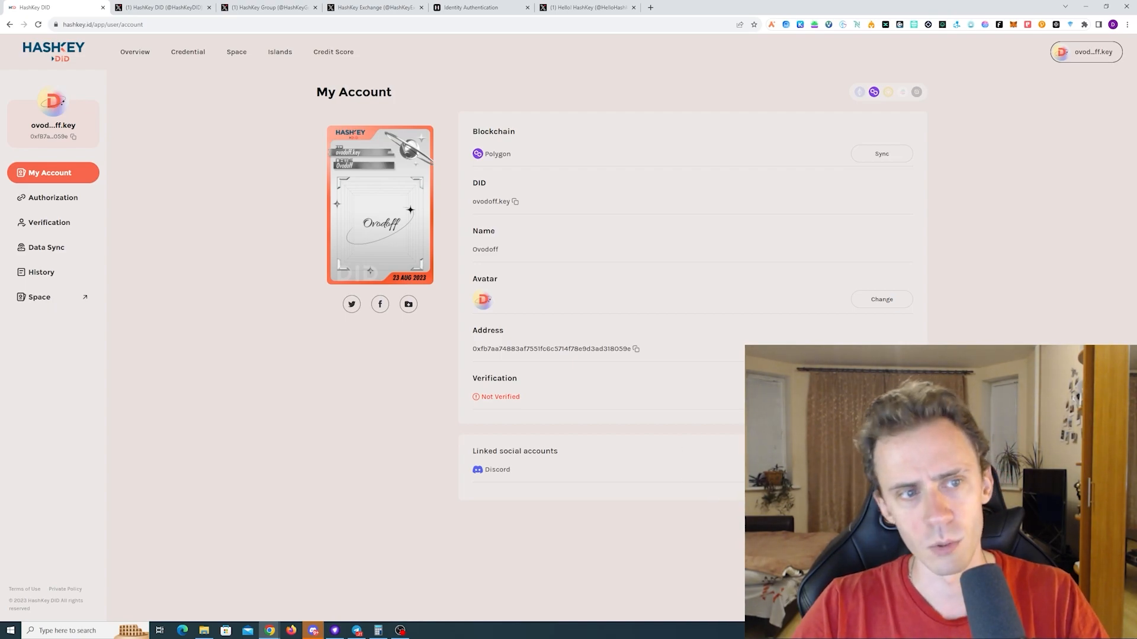
left_click(39, 203)
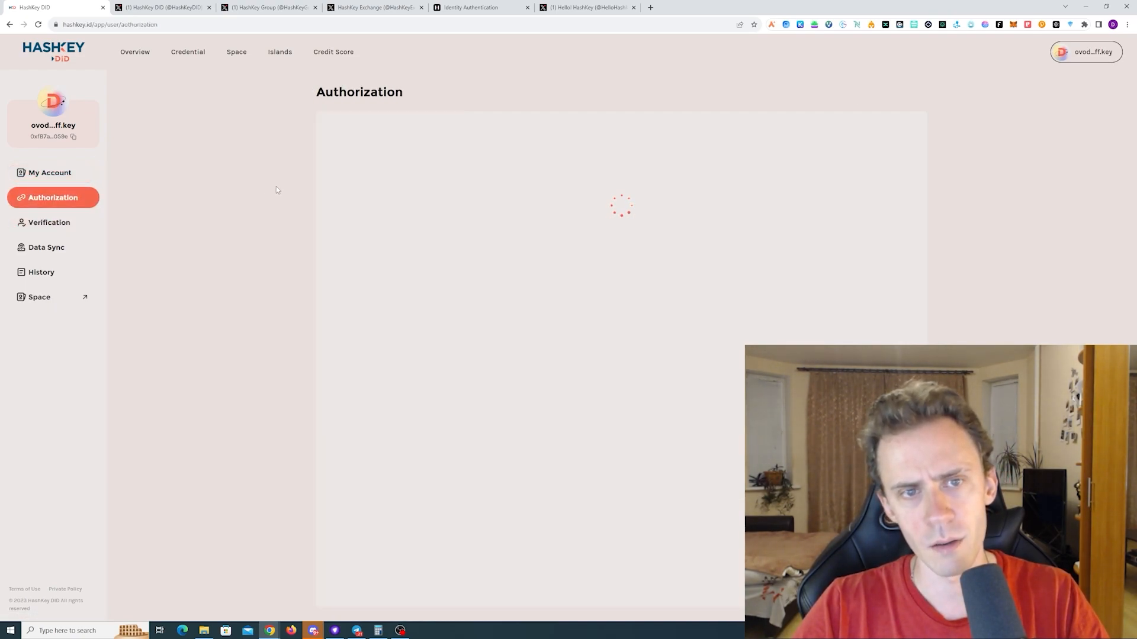
Claim the HashKey NFT credential "A" from the credentials list, passing the reCAPTCHA and confirming the transaction in MetaMask.
left_click(429, 57)
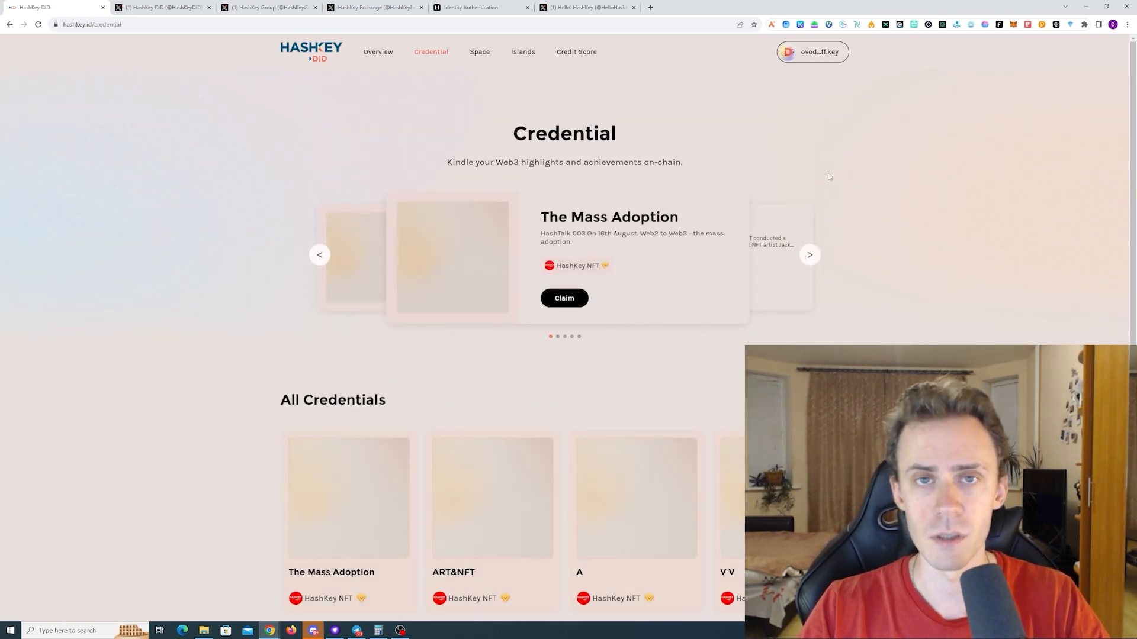
scroll(834, 180, "down", 5)
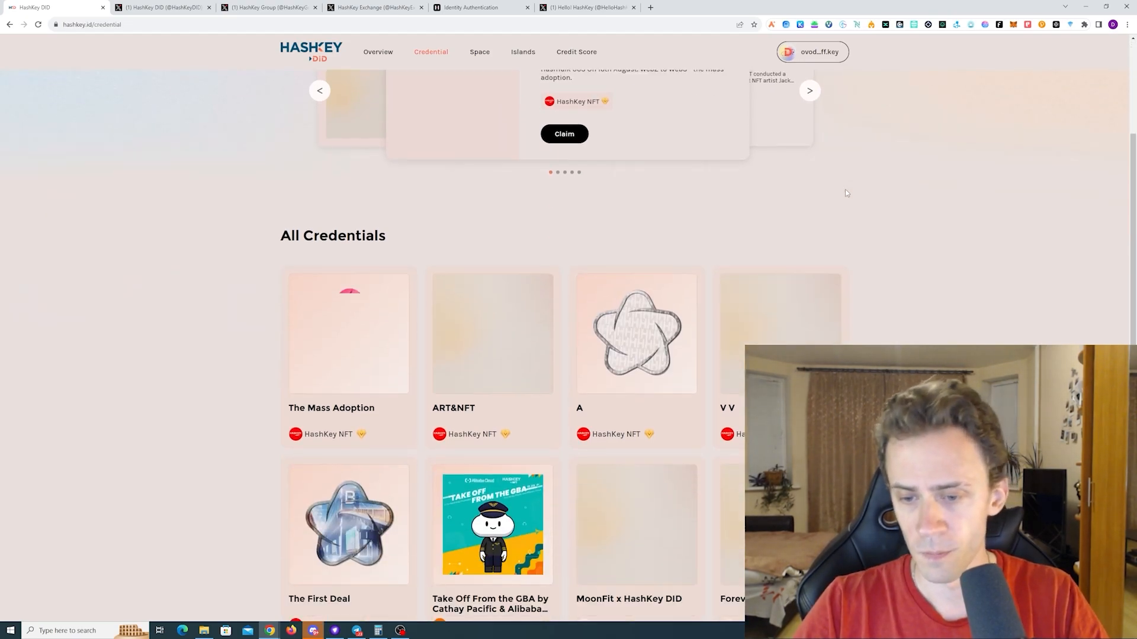
left_click(633, 236)
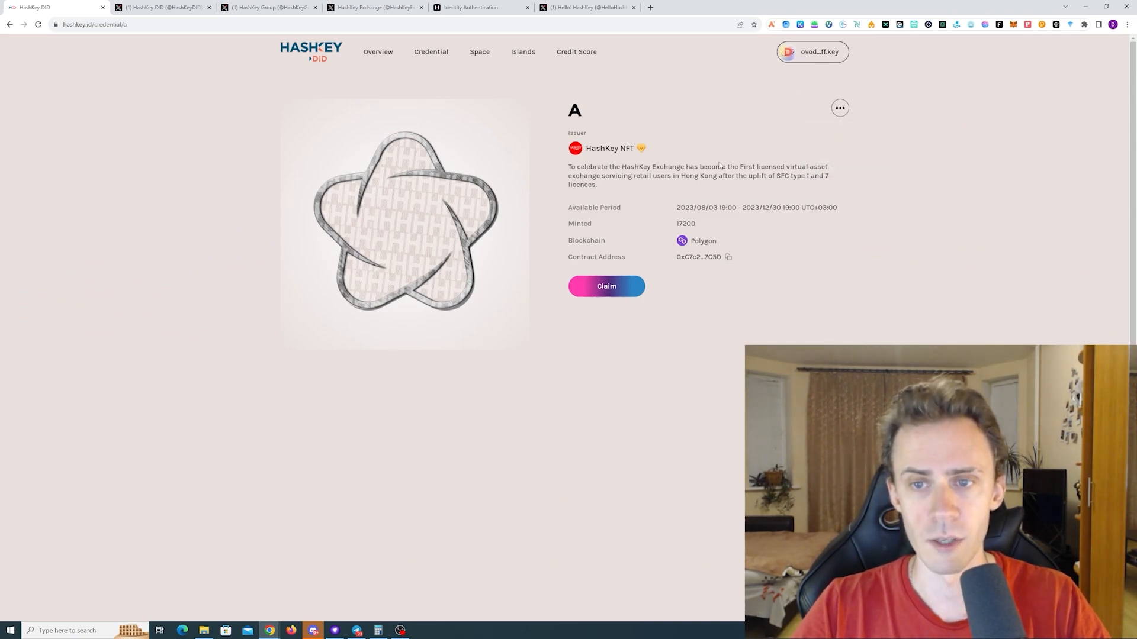
left_click(606, 286)
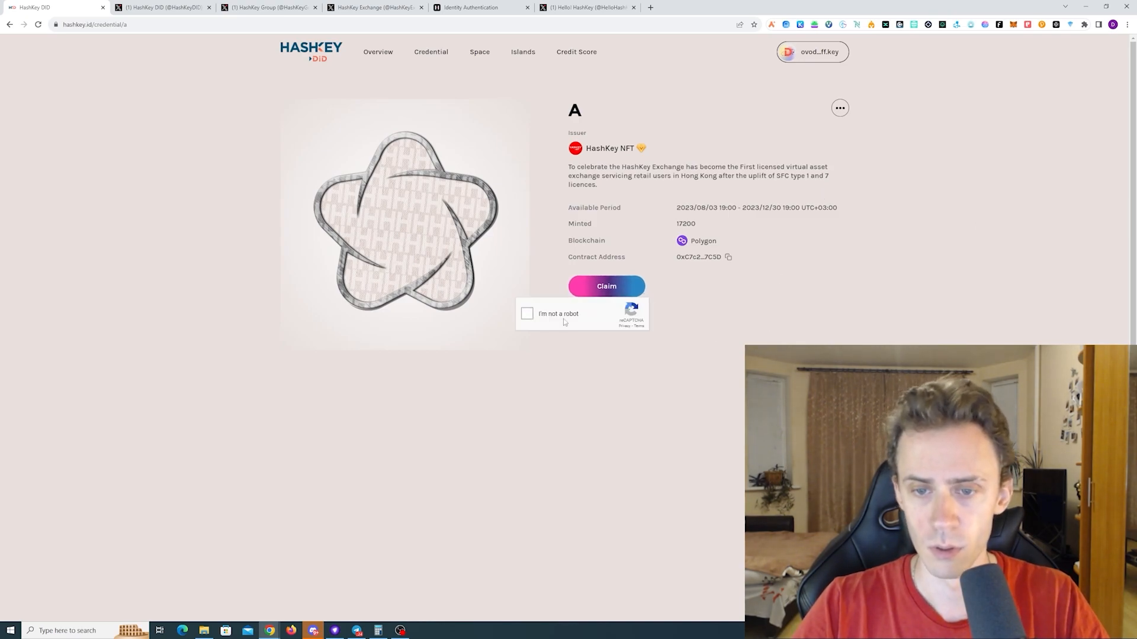
left_click(610, 287)
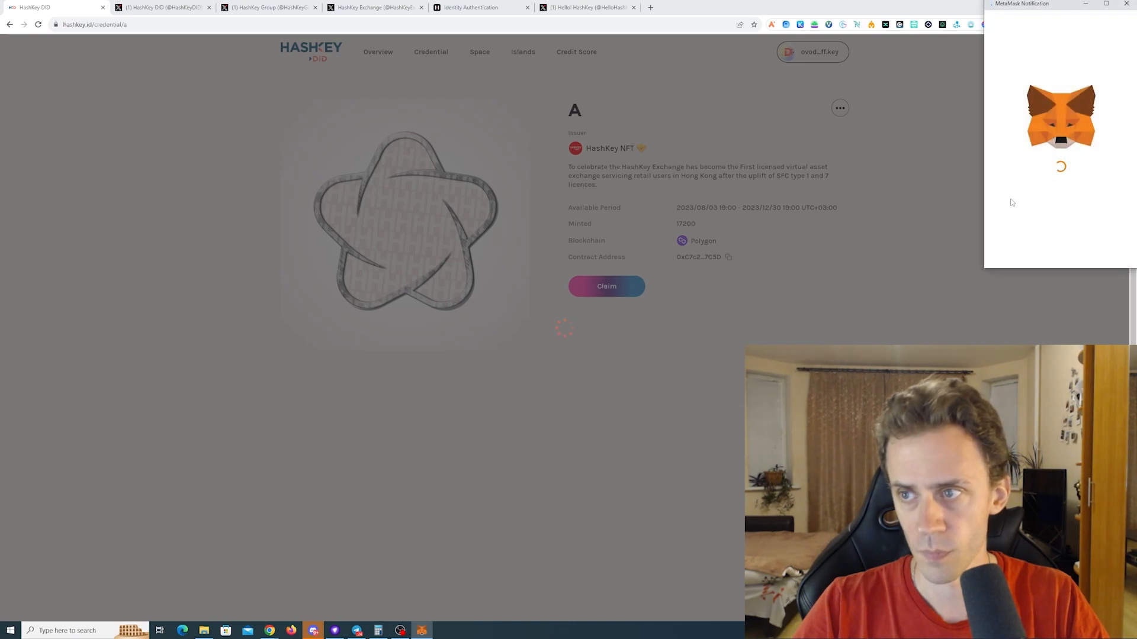
scroll(1078, 215, "down", 1)
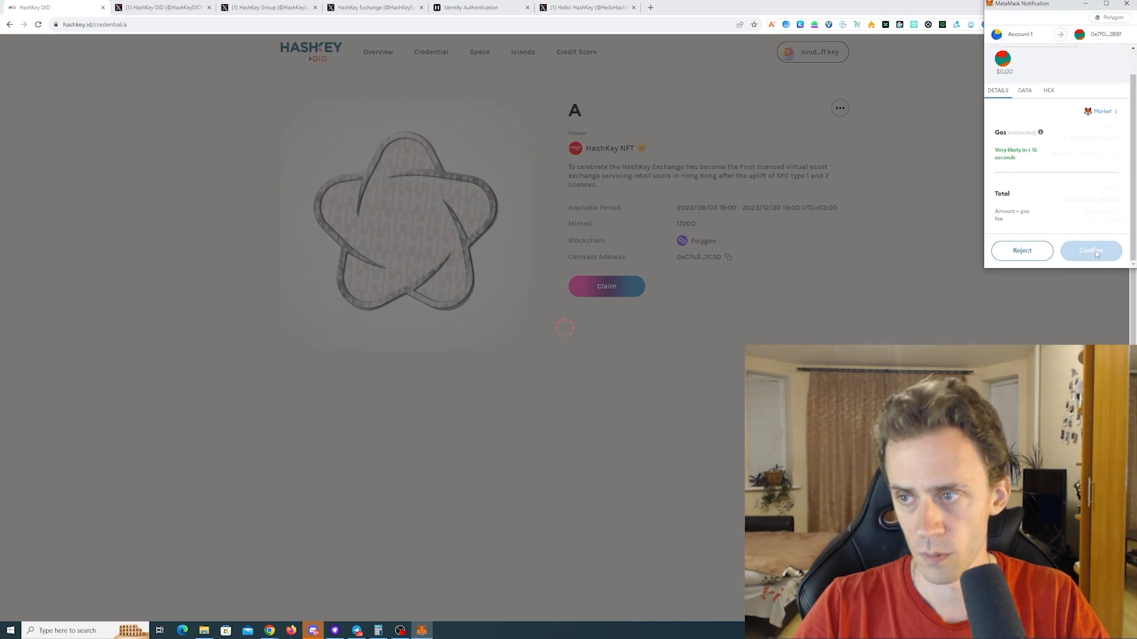
left_click(1096, 253)
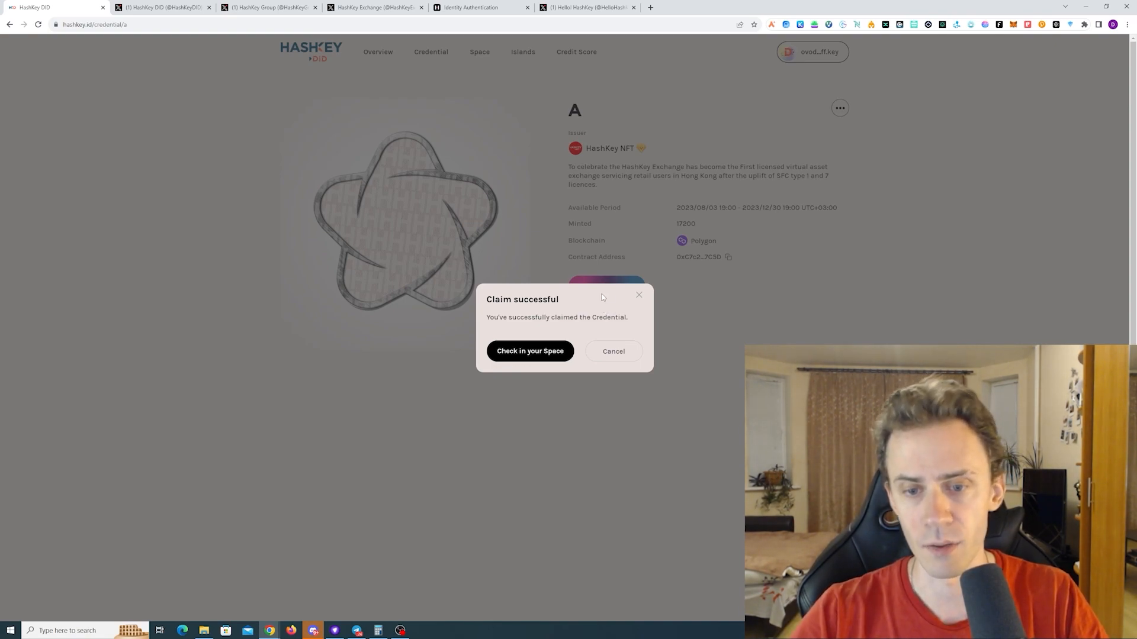
Check the claimed credential in the personal Space and read the linked Medium article about OSTs and the Credential function.
left_click(529, 356)
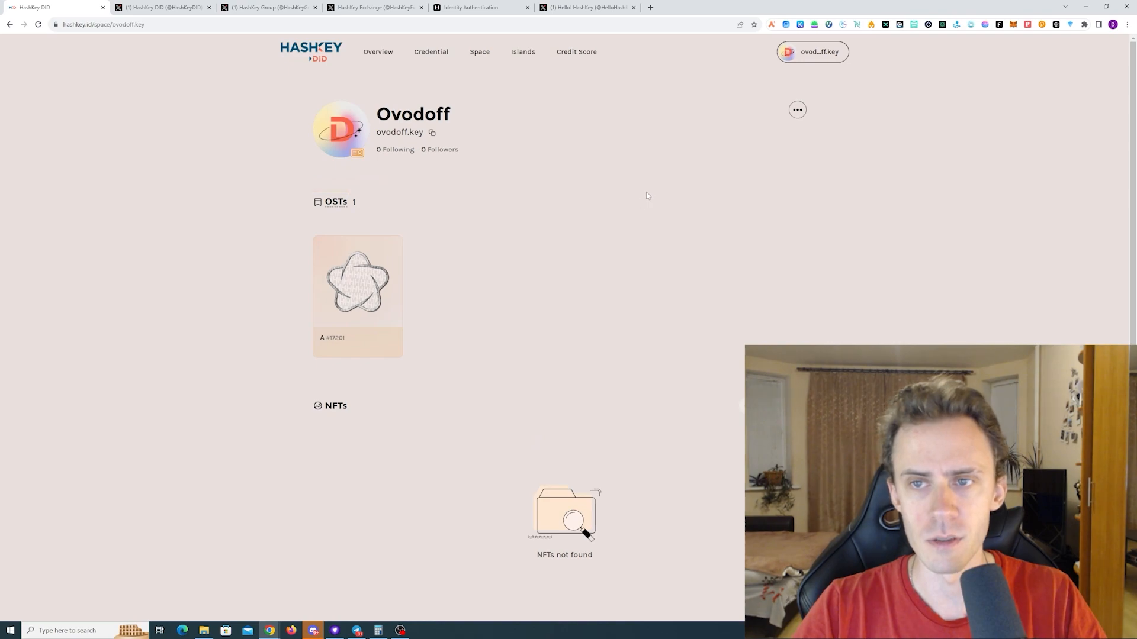
left_click(338, 202)
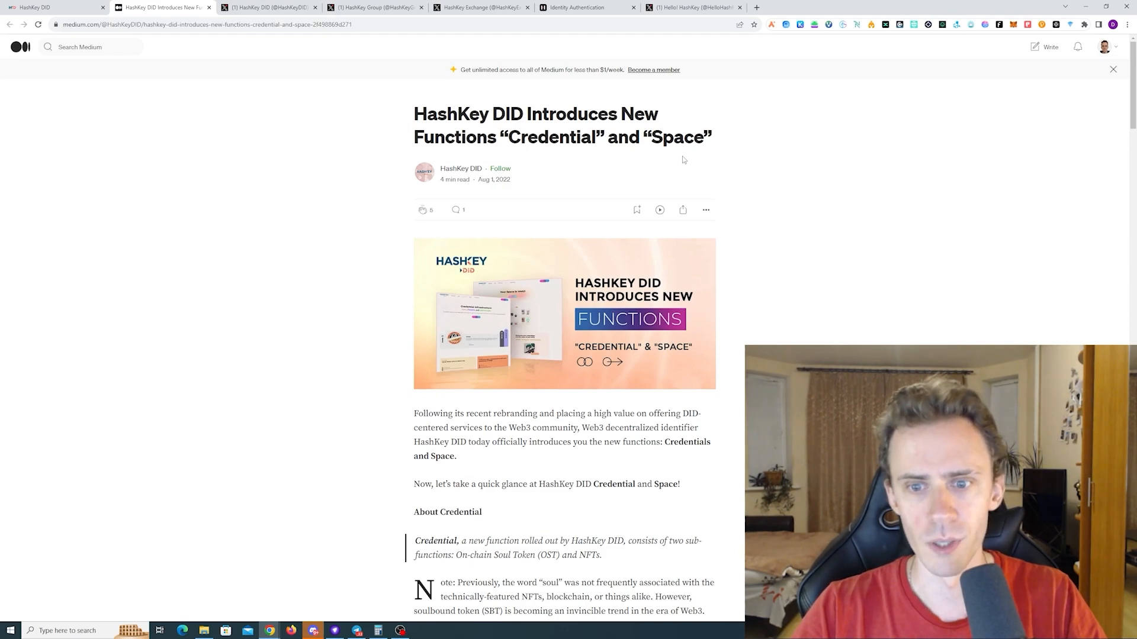
scroll(795, 198, "down", 4)
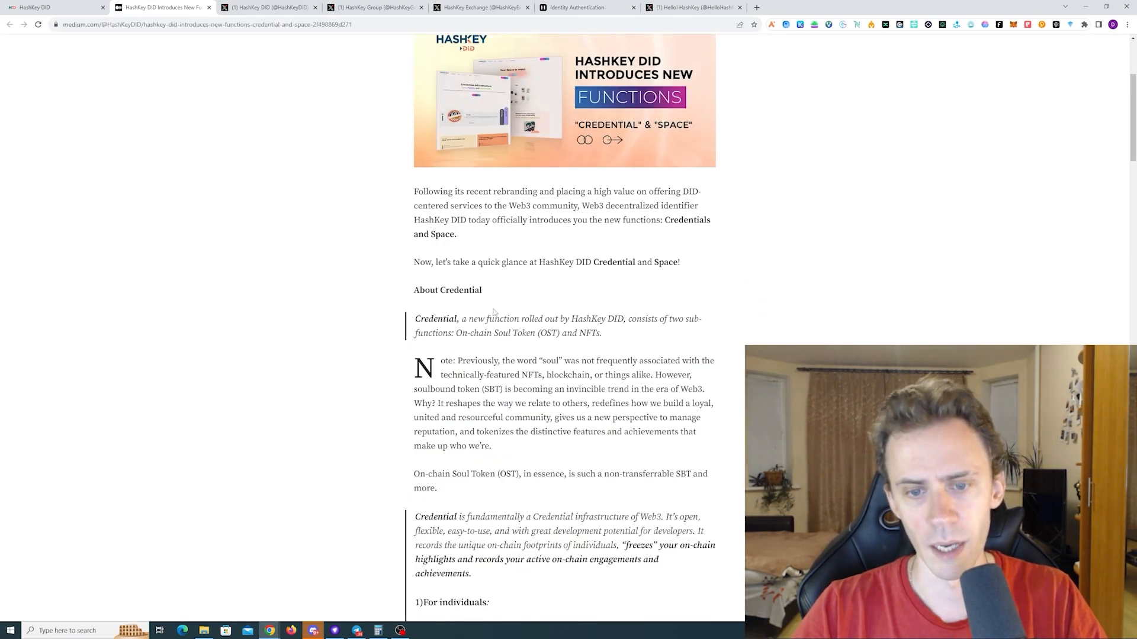
scroll(811, 258, "down", 3)
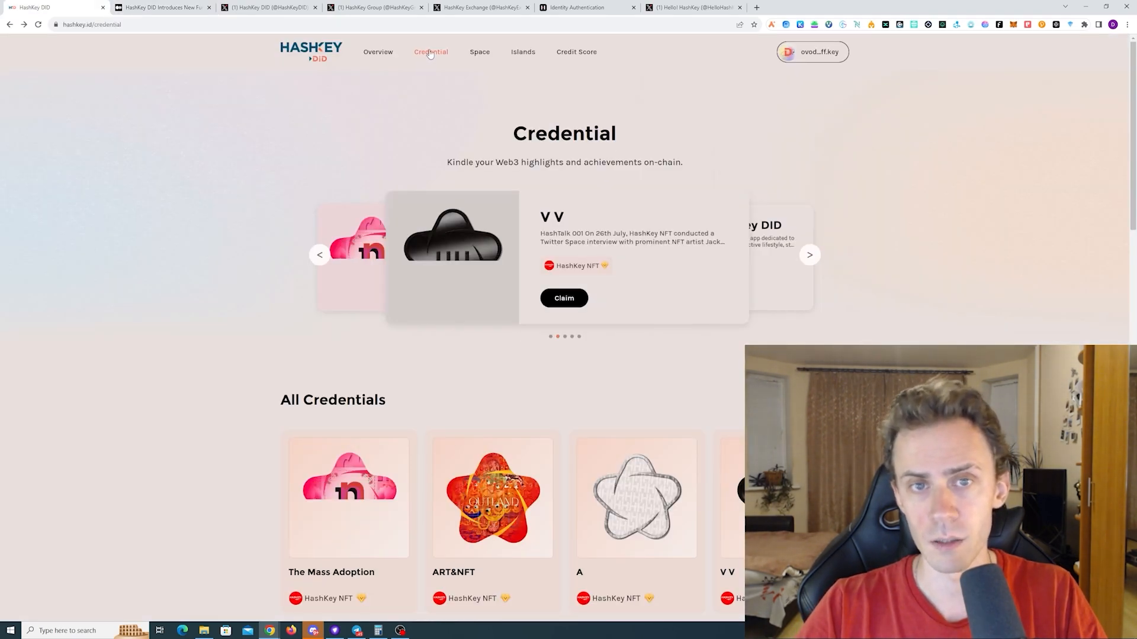
Browse the whole All Credentials list on HashKey DID and open the Alibaba Cloud Bao credential.
scroll(895, 172, "down", 4)
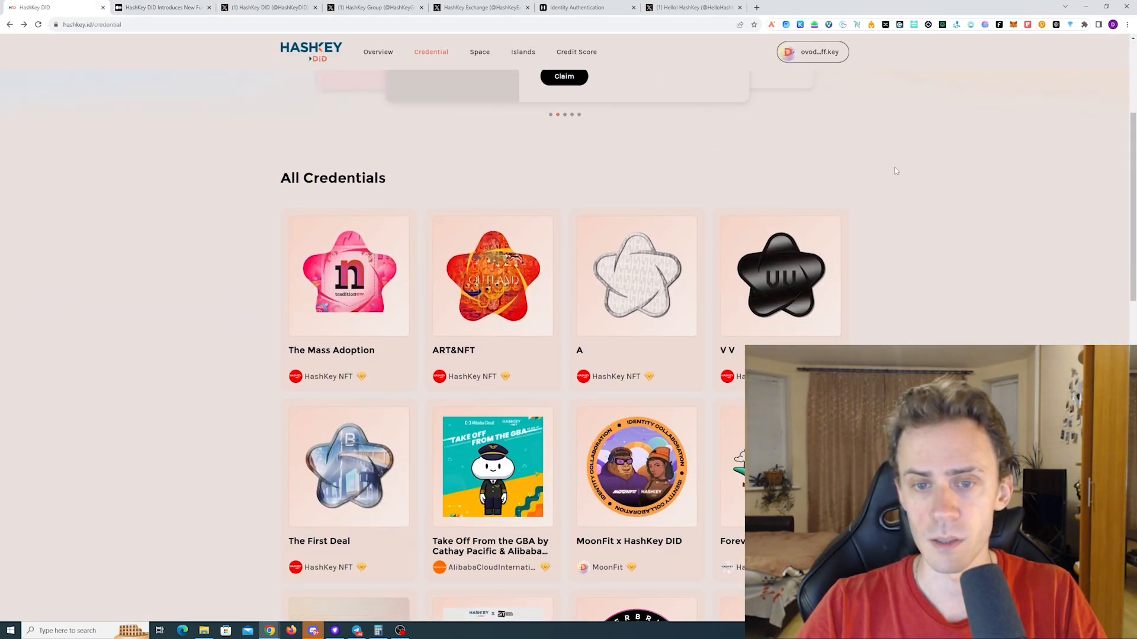
scroll(896, 170, "down", 14)
scroll(896, 164, "down", 13)
scroll(941, 175, "up", 20)
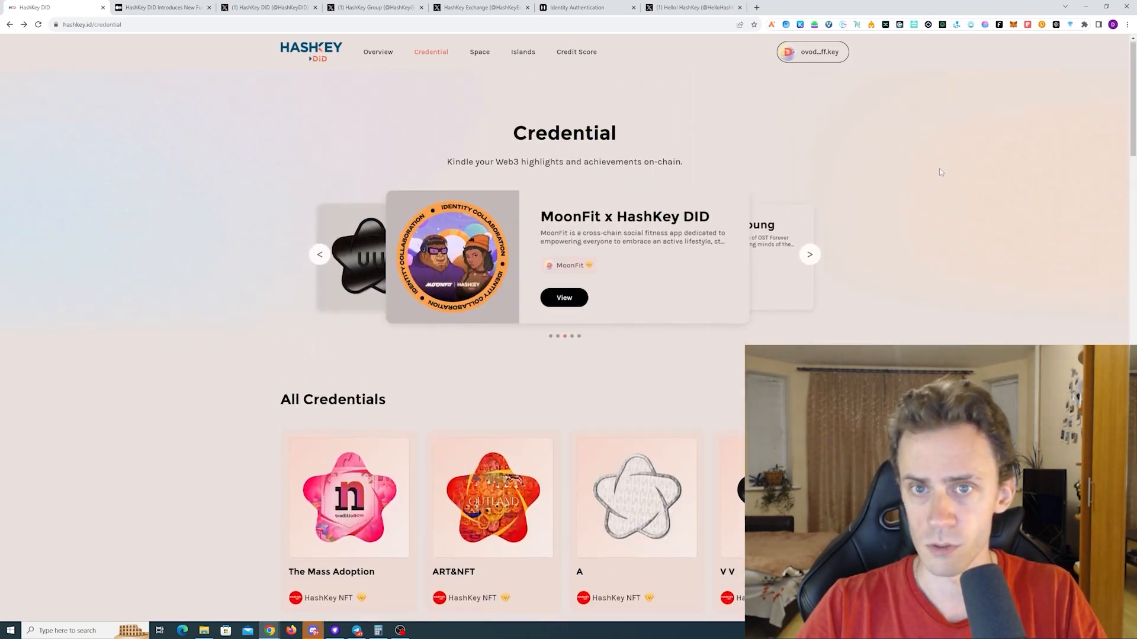
scroll(972, 179, "down", 7)
scroll(972, 179, "up", 5)
scroll(971, 177, "down", 11)
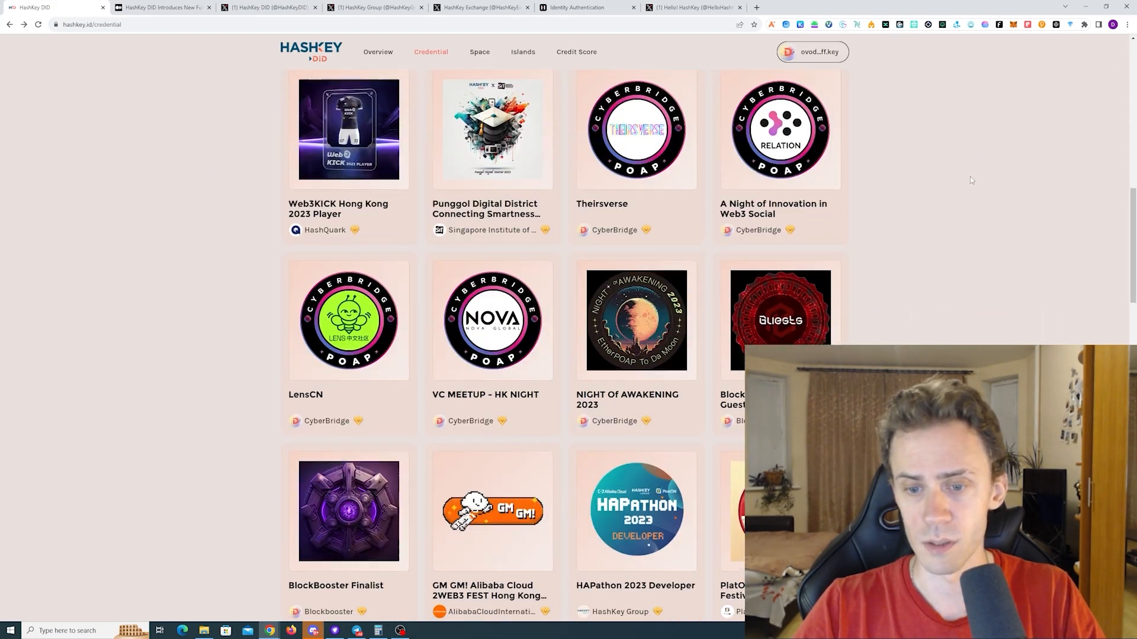
scroll(970, 176, "down", 9)
scroll(485, 254, "down", 4)
left_click(484, 253)
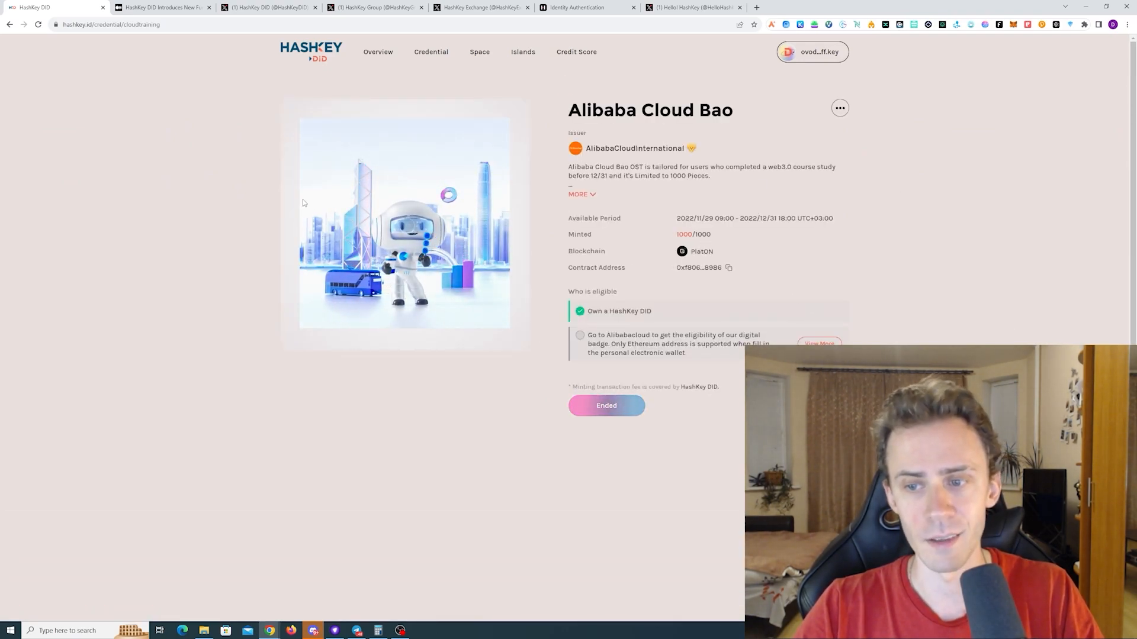
Return to the All Credentials list, view The Mass Adoption credential's details, and go back to the Credential page.
key("alt+Left")
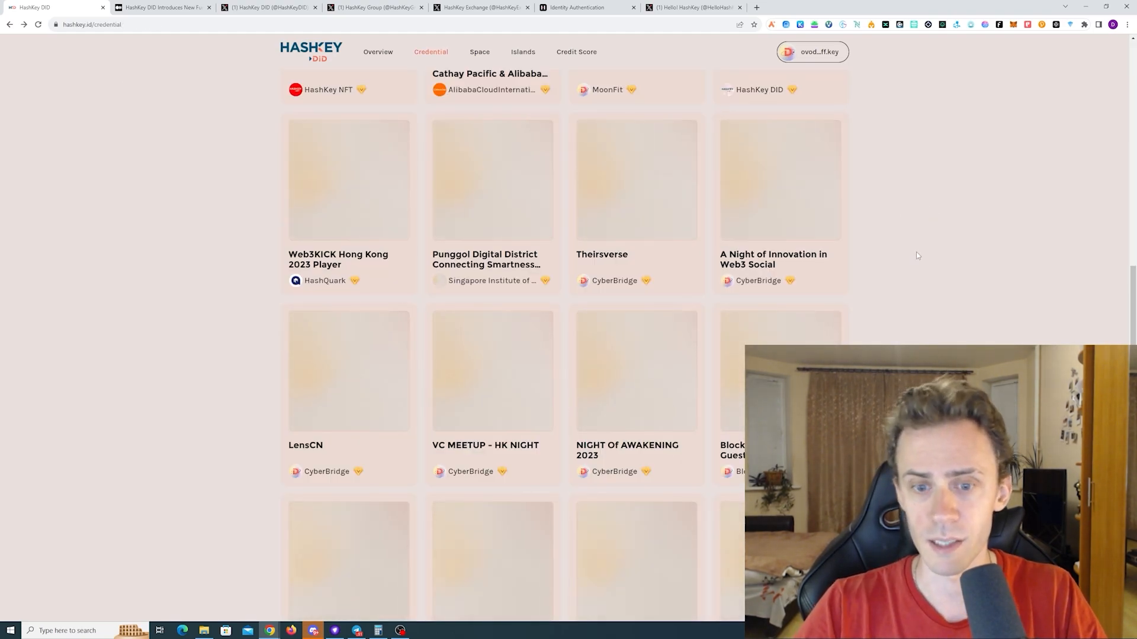
scroll(916, 251, "up", 8)
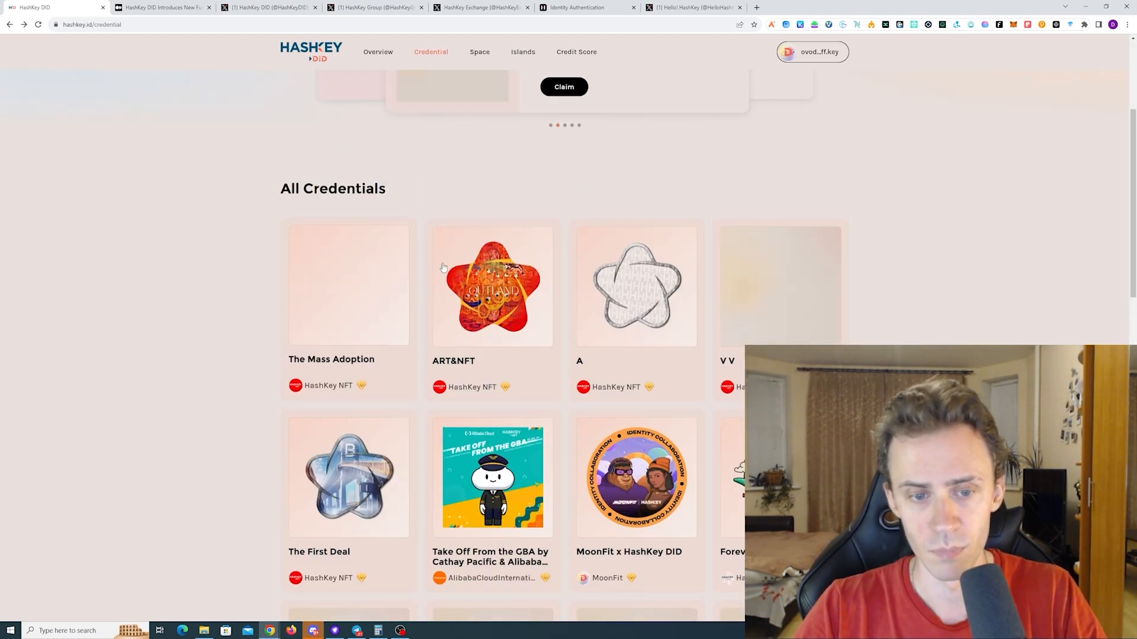
left_click(355, 296)
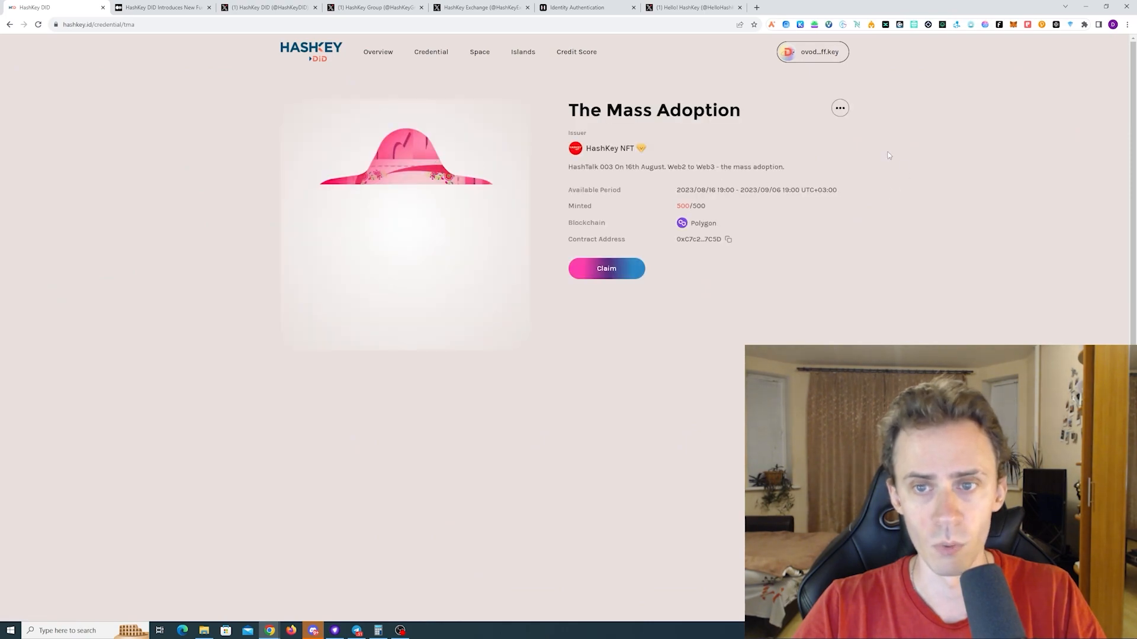
left_click(9, 24)
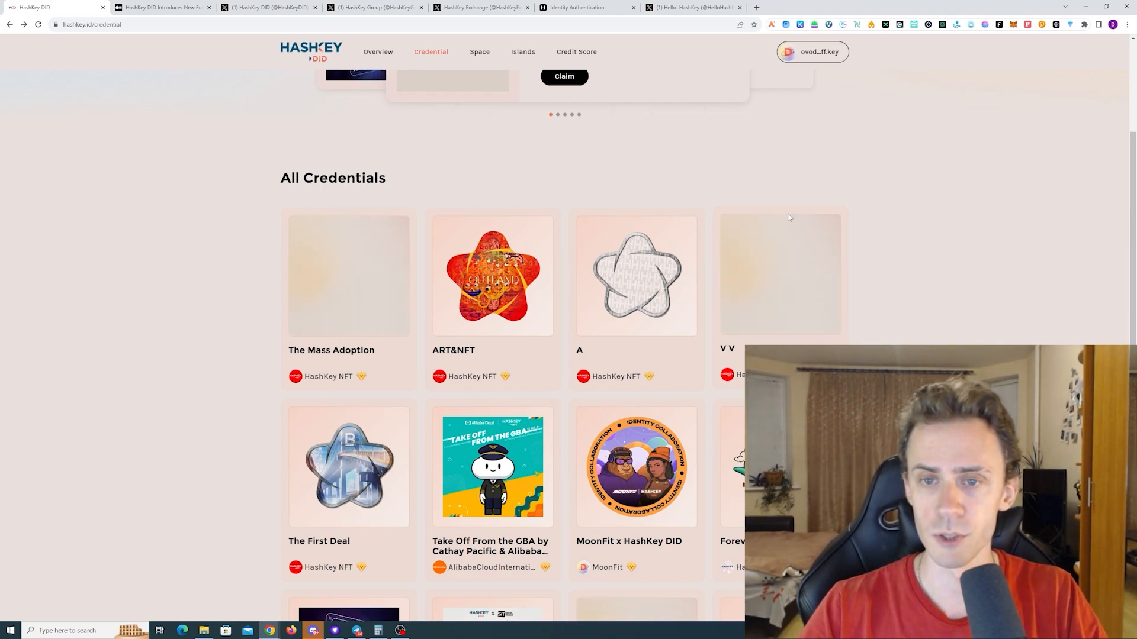
scroll(833, 193, "up", 4)
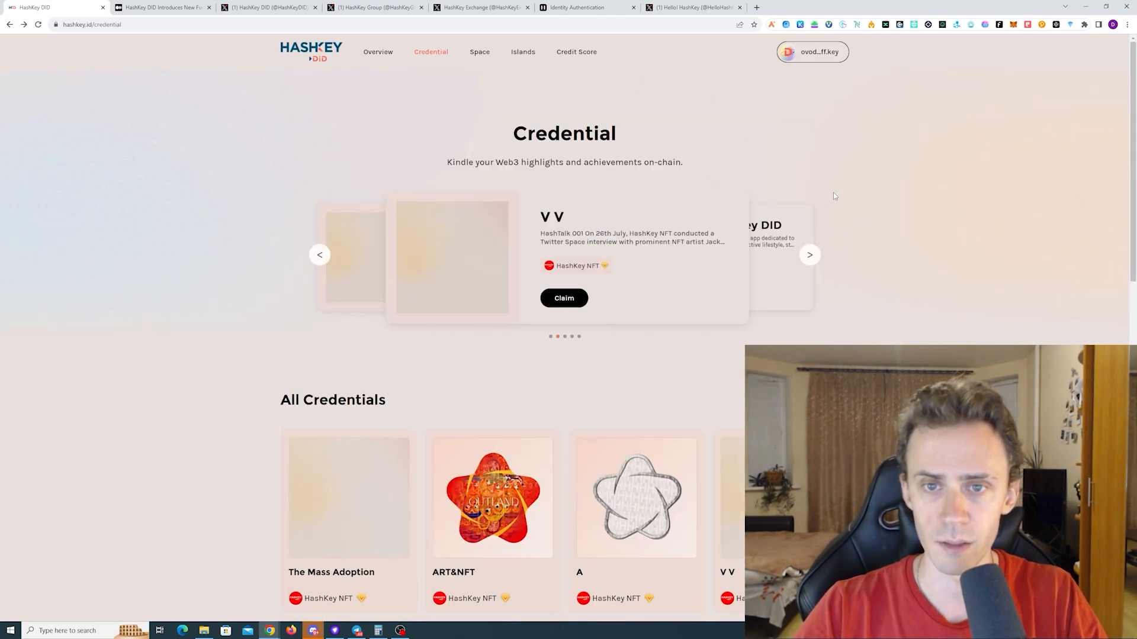
Look over the HashKey Exchange profile on X and open the hello.hashkey.com link from the Hello! HashKey profile.
key("ctrl+5")
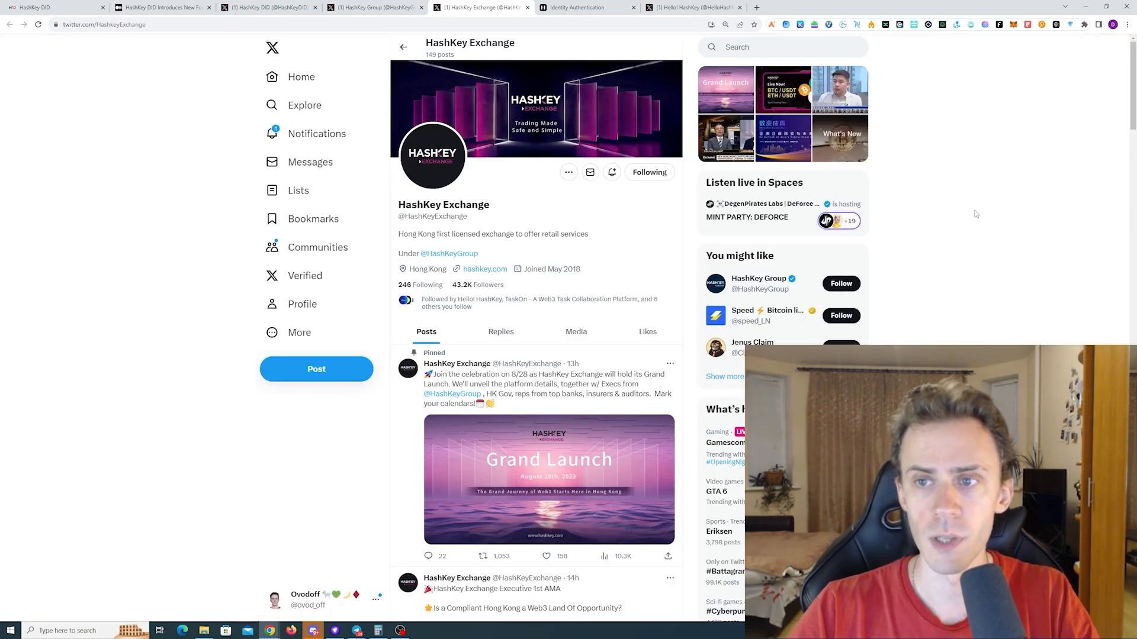
scroll(977, 207, "down", 4)
scroll(983, 195, "up", 2)
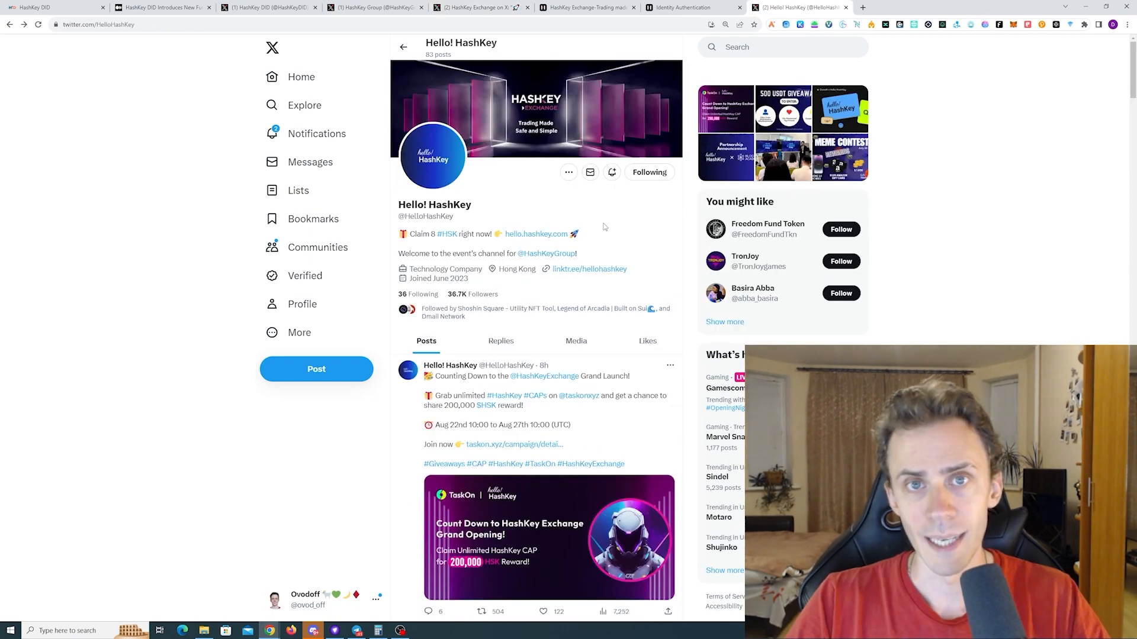
left_click(538, 234)
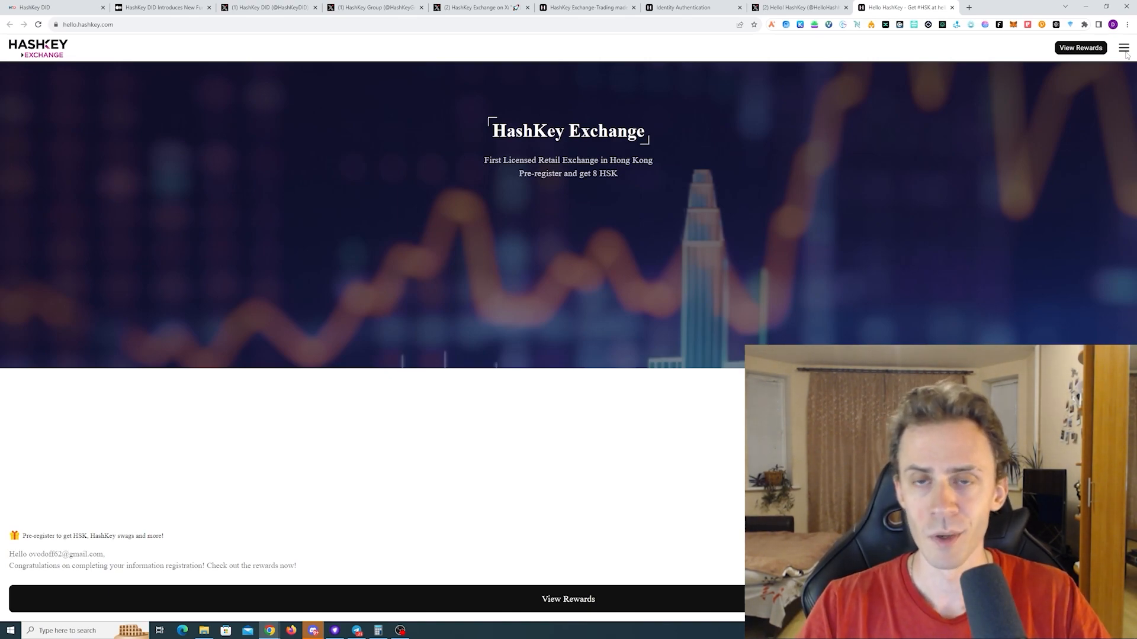
View the HashKey Exchange site and, on its Identity Authentication page, read the enlarged List of Countries/Regions for personal authentication.
left_click(594, 7)
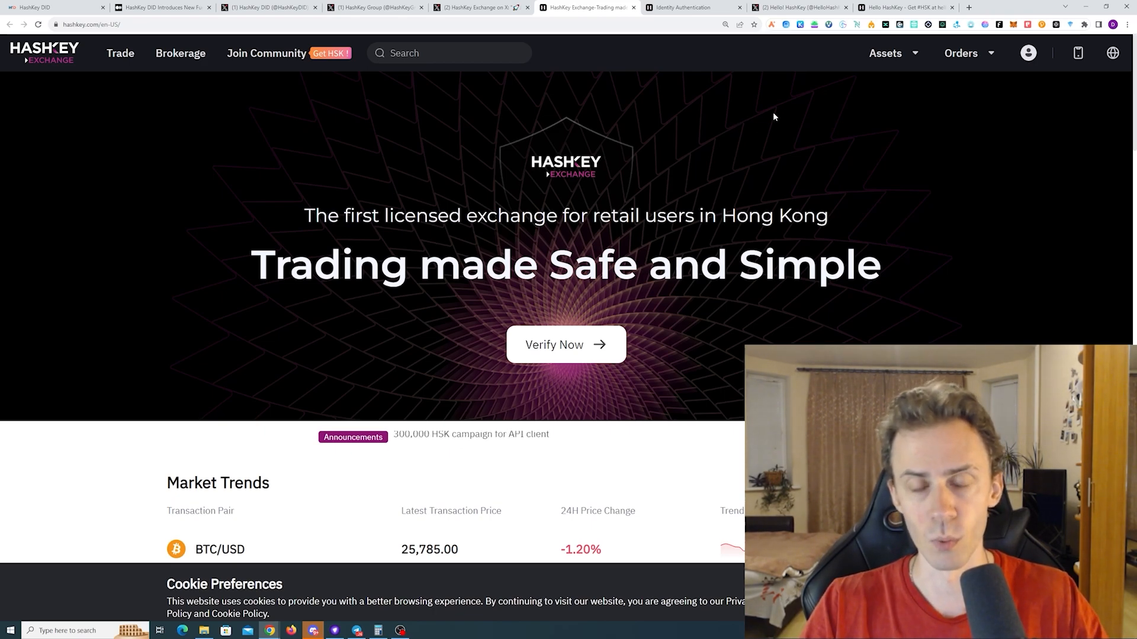
key("ctrl+Tab")
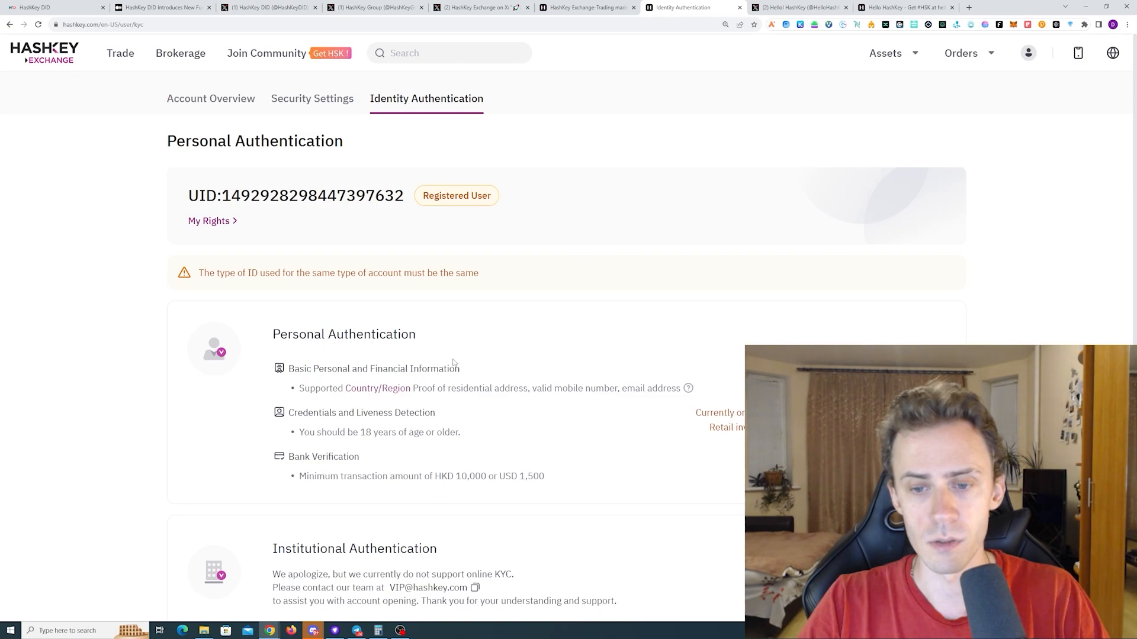
left_click(378, 388)
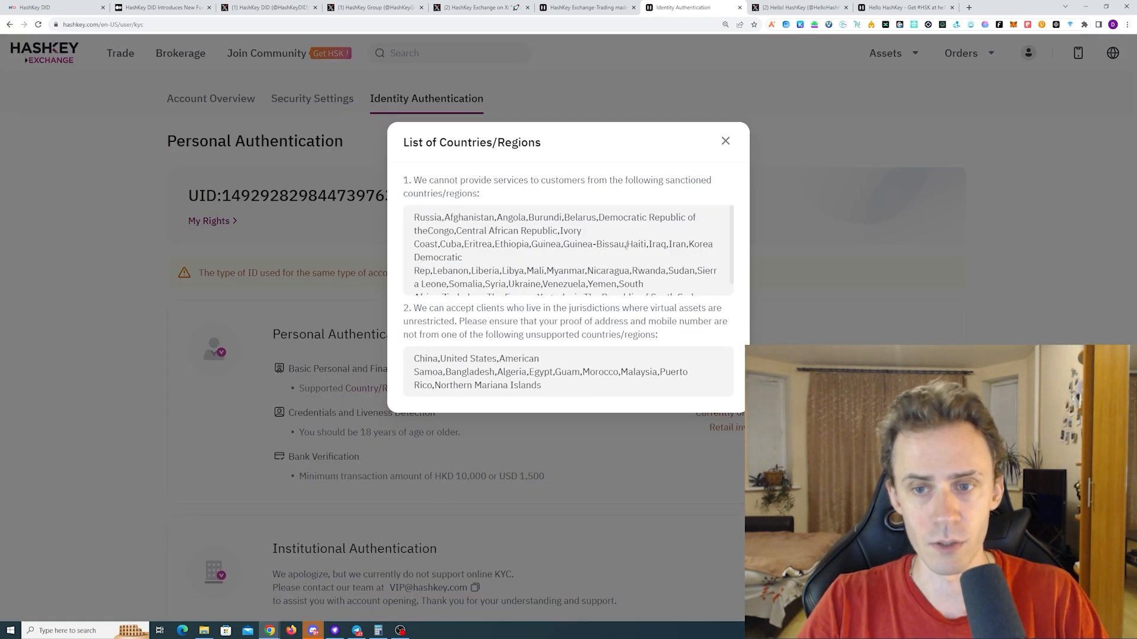
key("ctrl+plus")
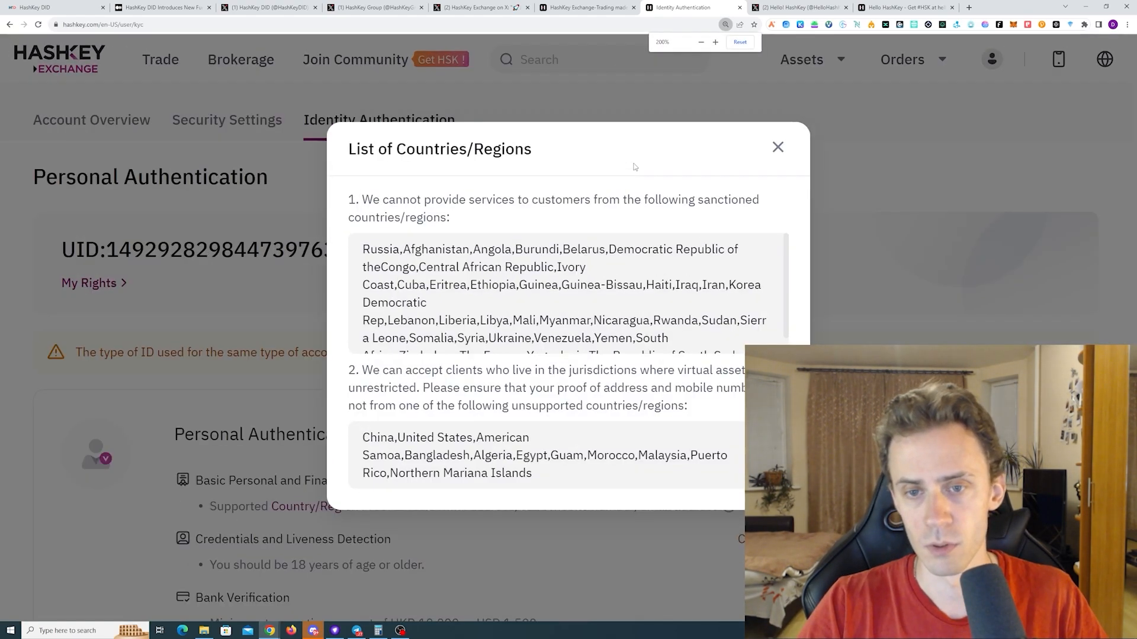
scroll(745, 262, "down", 1)
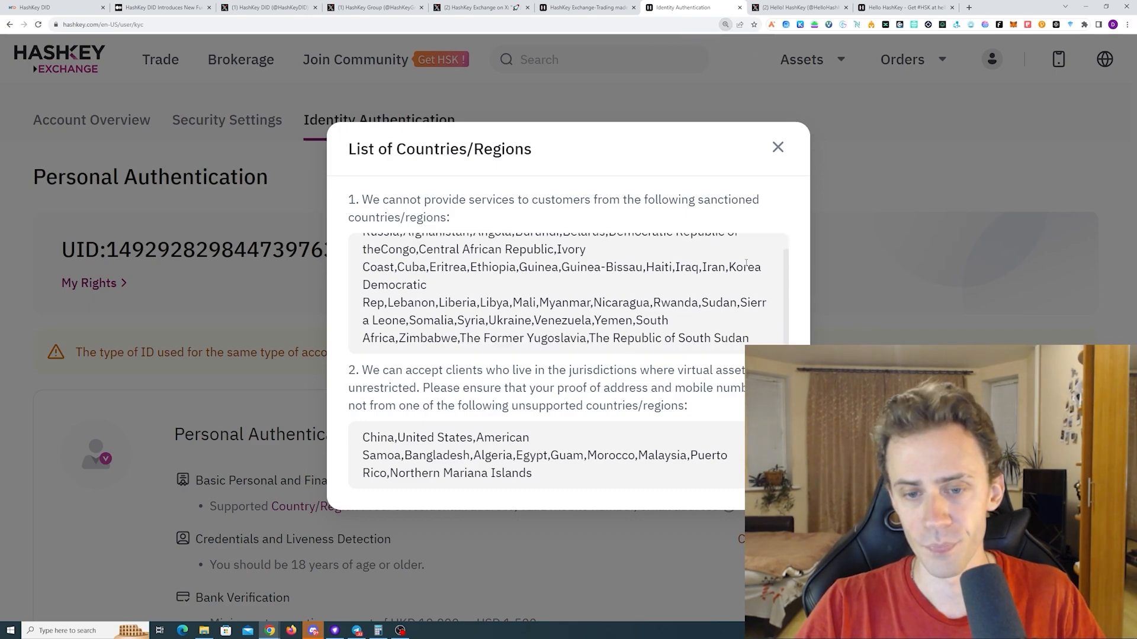
scroll(746, 262, "up", 1)
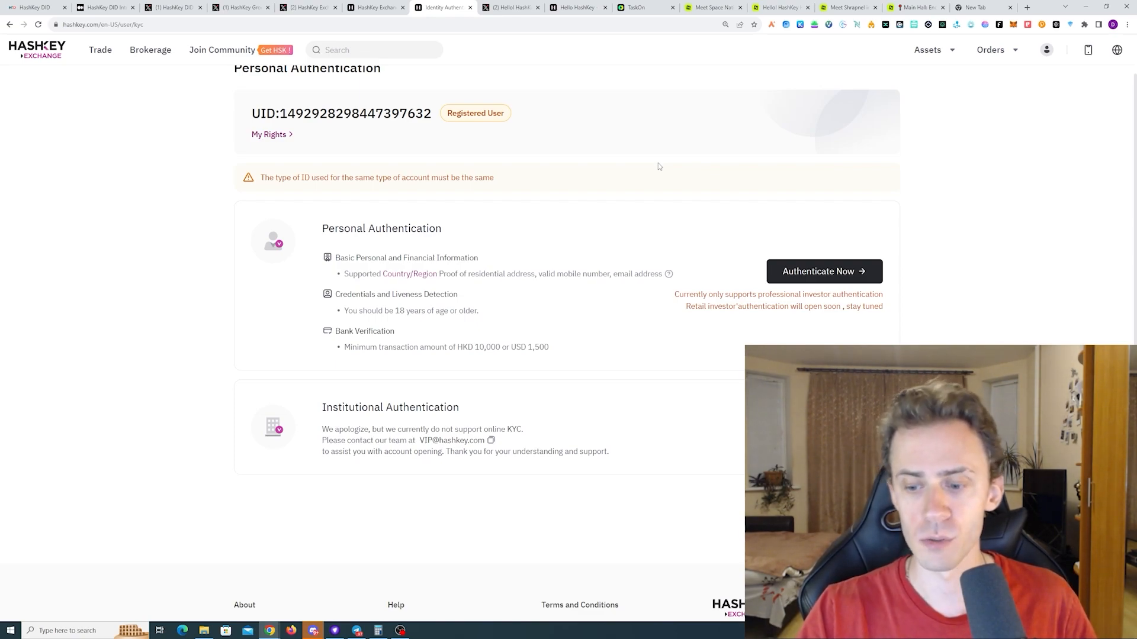
Switch to the TaskOn HashKey Exchange Grand Opening campaign and examine its prize pool, reward details and task list.
left_click(632, 6)
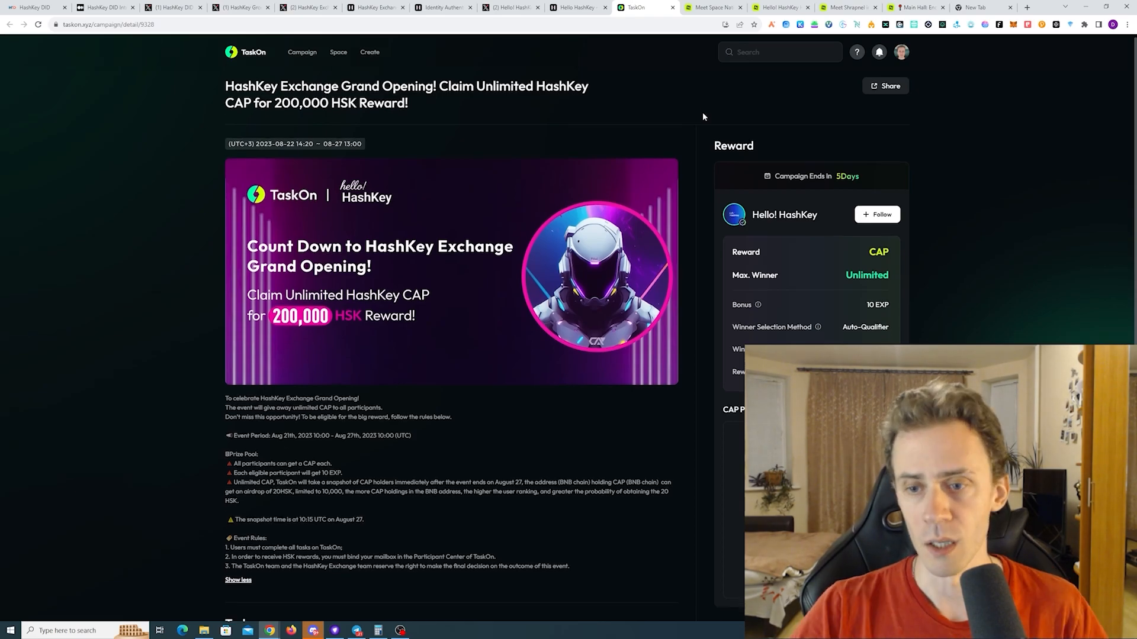
scroll(703, 114, "down", 3)
scroll(702, 112, "down", 1)
scroll(702, 112, "up", 5)
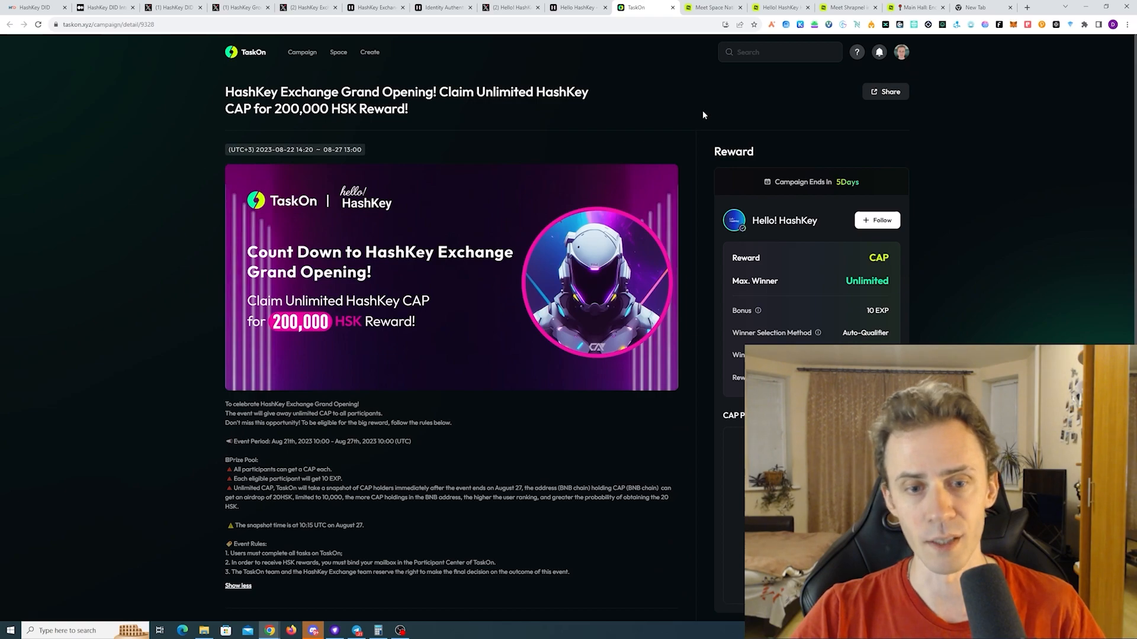
scroll(703, 114, "down", 4)
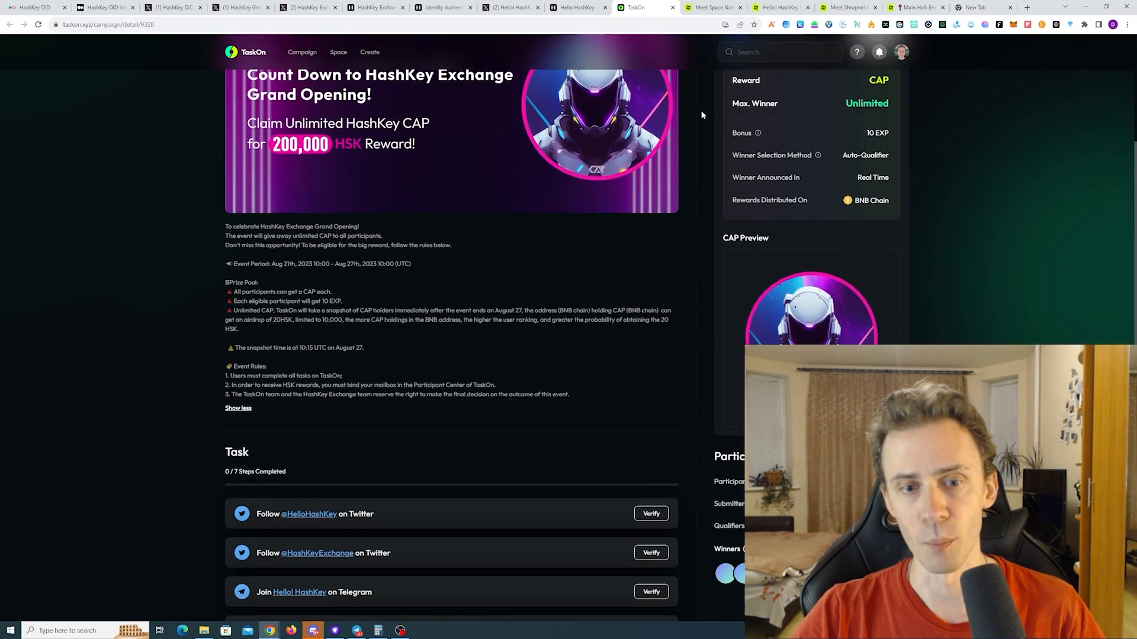
scroll(701, 114, "up", 4)
scroll(701, 114, "down", 2)
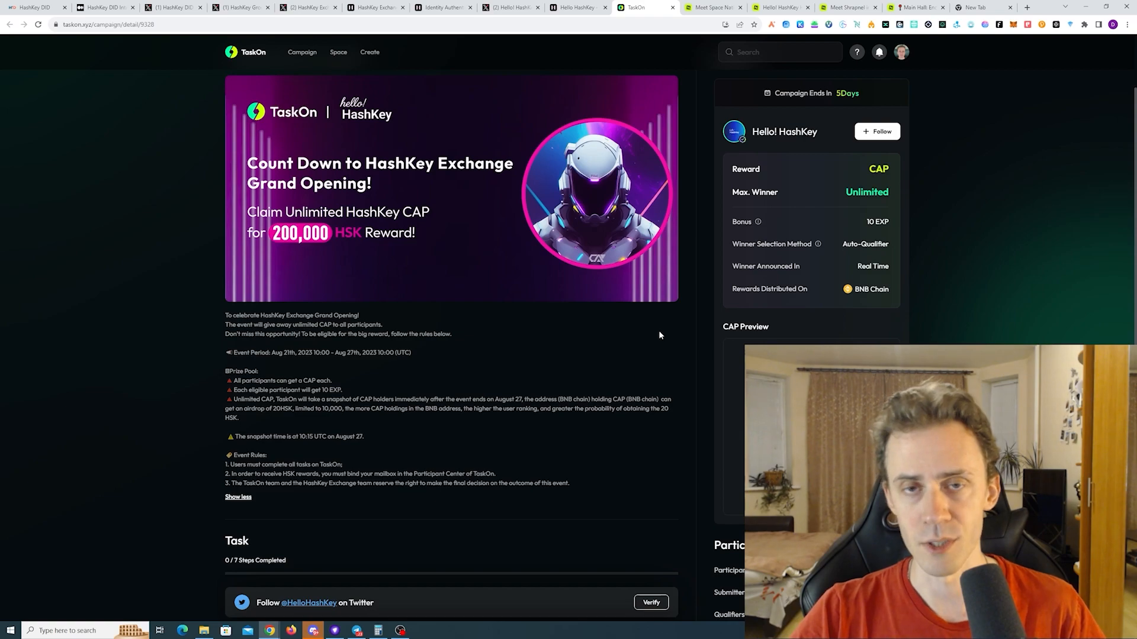
scroll(642, 329, "down", 3)
scroll(643, 330, "up", 3)
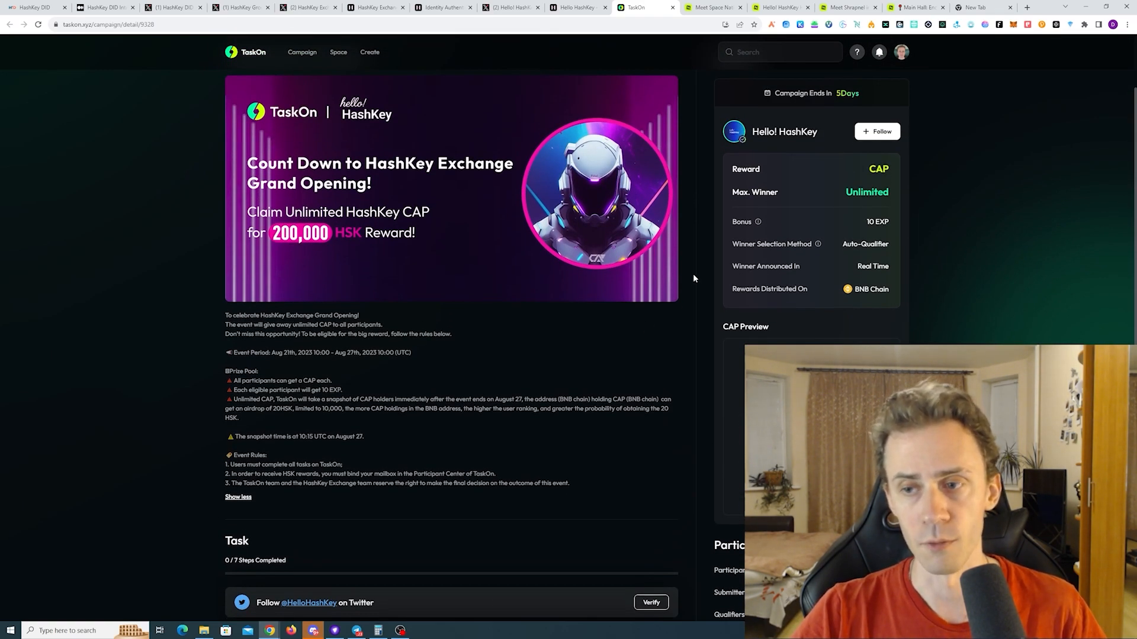
scroll(694, 278, "down", 7)
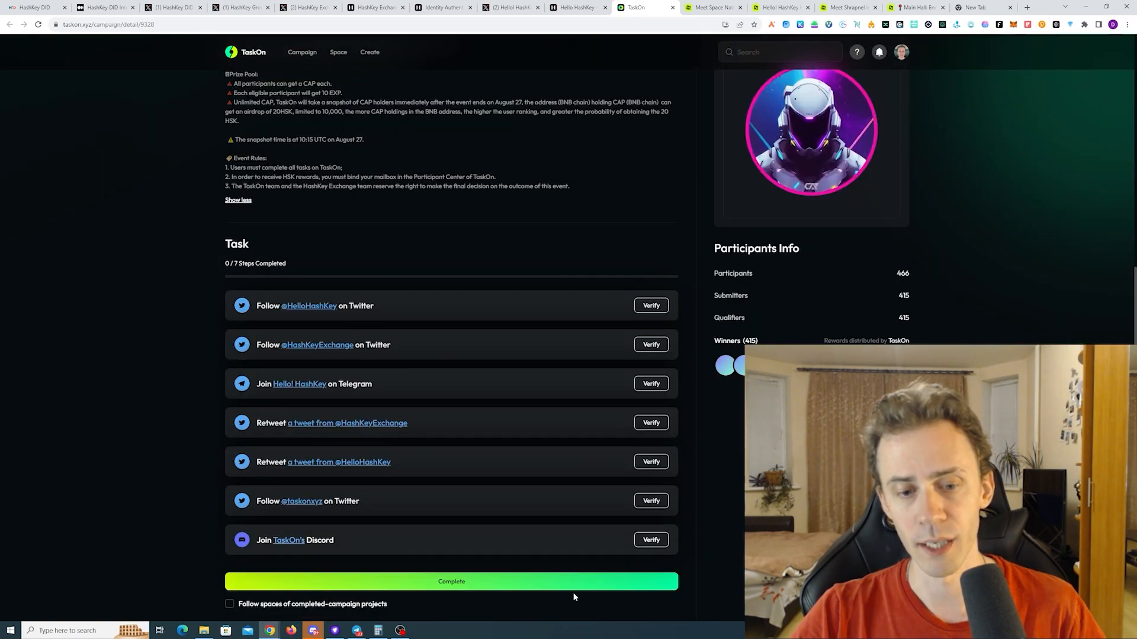
scroll(674, 300, "up", 3)
scroll(673, 300, "down", 3)
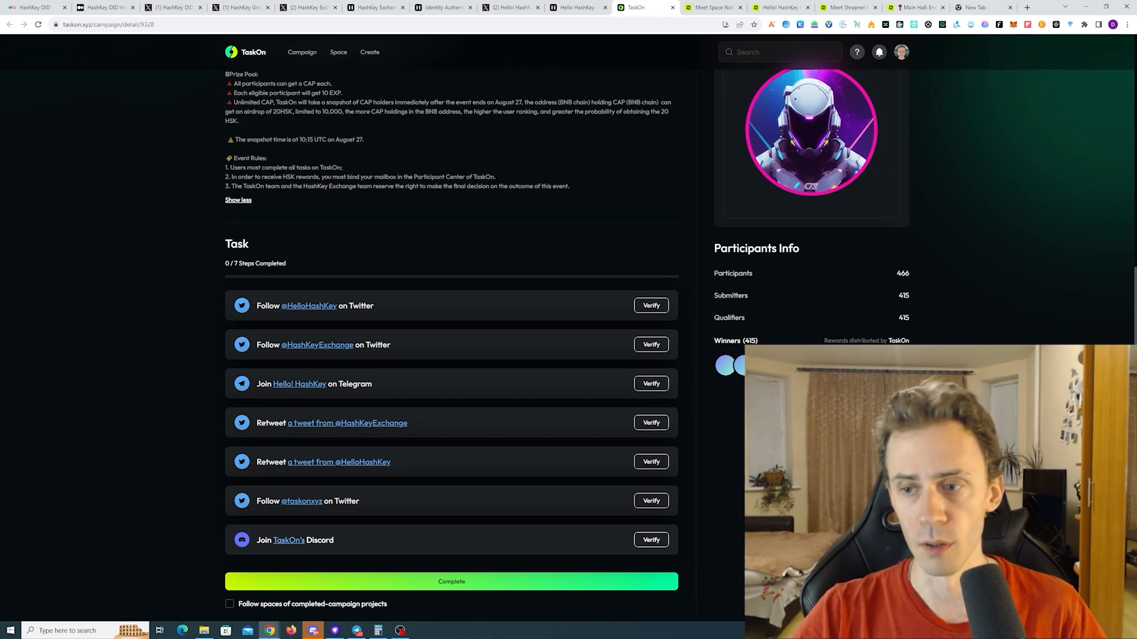
scroll(451, 325, "up", 6)
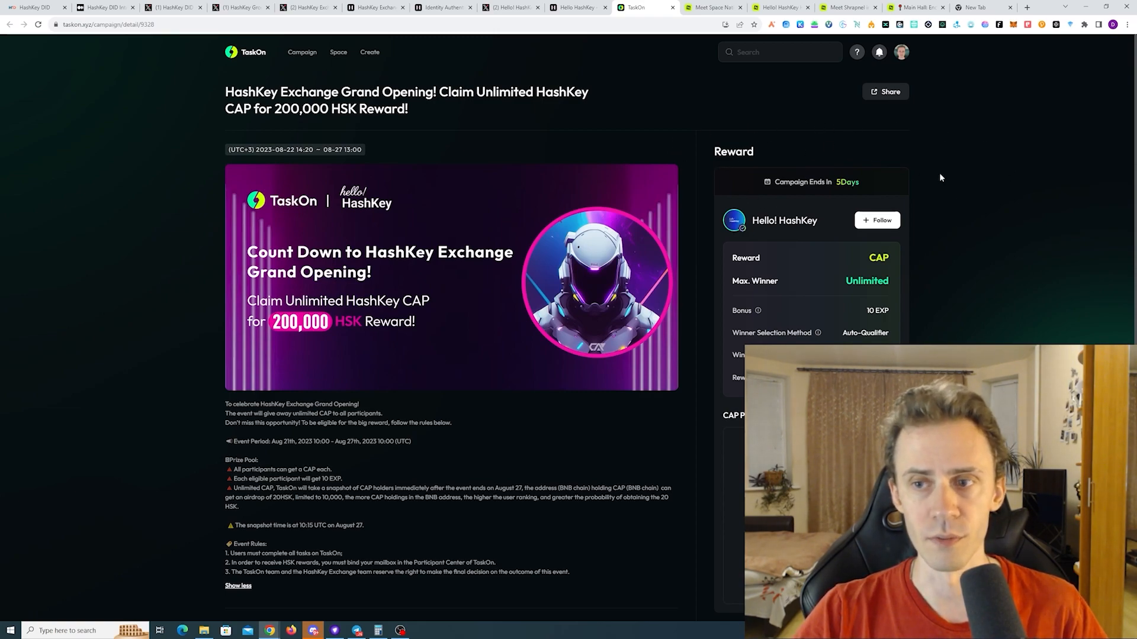
Review the TaskOn campaign's event rules, including the mailbox binding requirement, and check the tasks to complete.
scroll(988, 204, "down", 2)
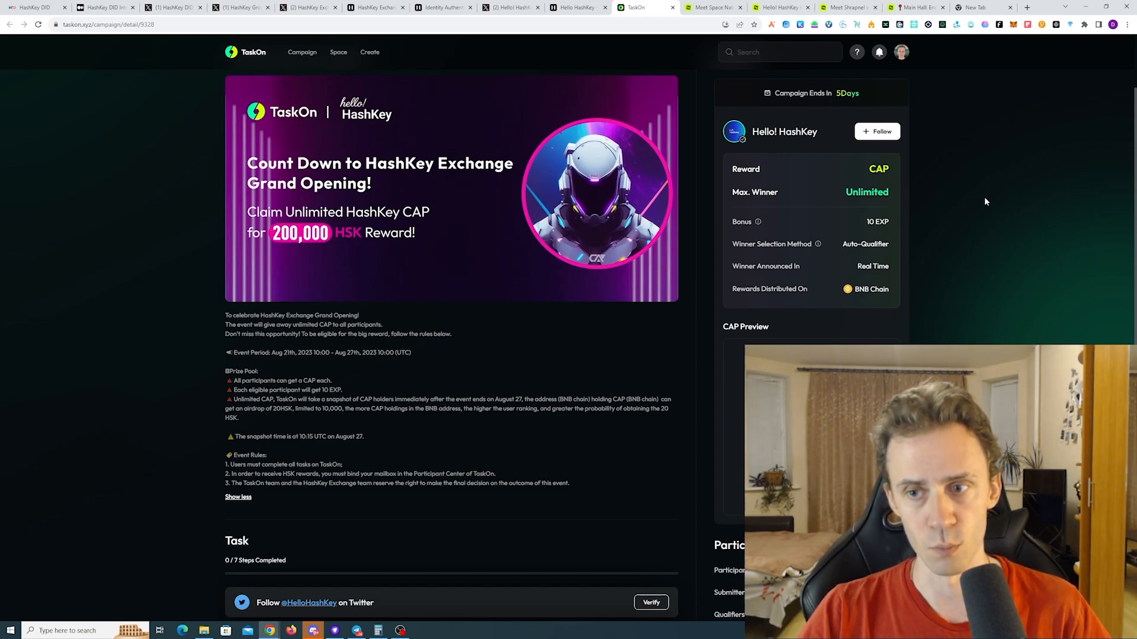
scroll(379, 291, "down", 3)
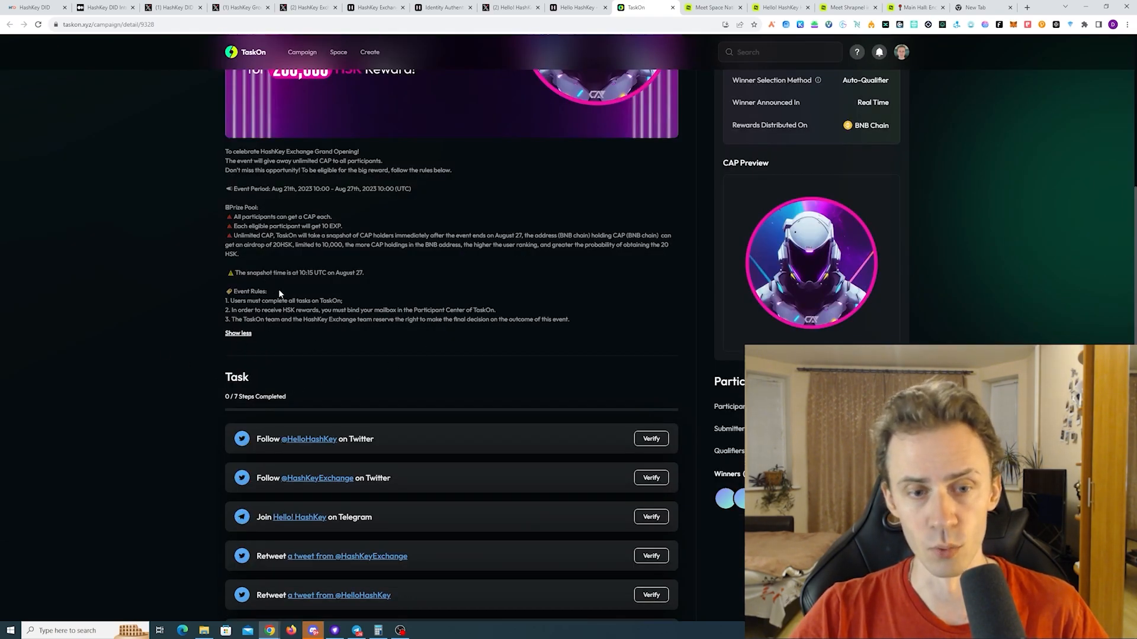
scroll(287, 289, "down", 2)
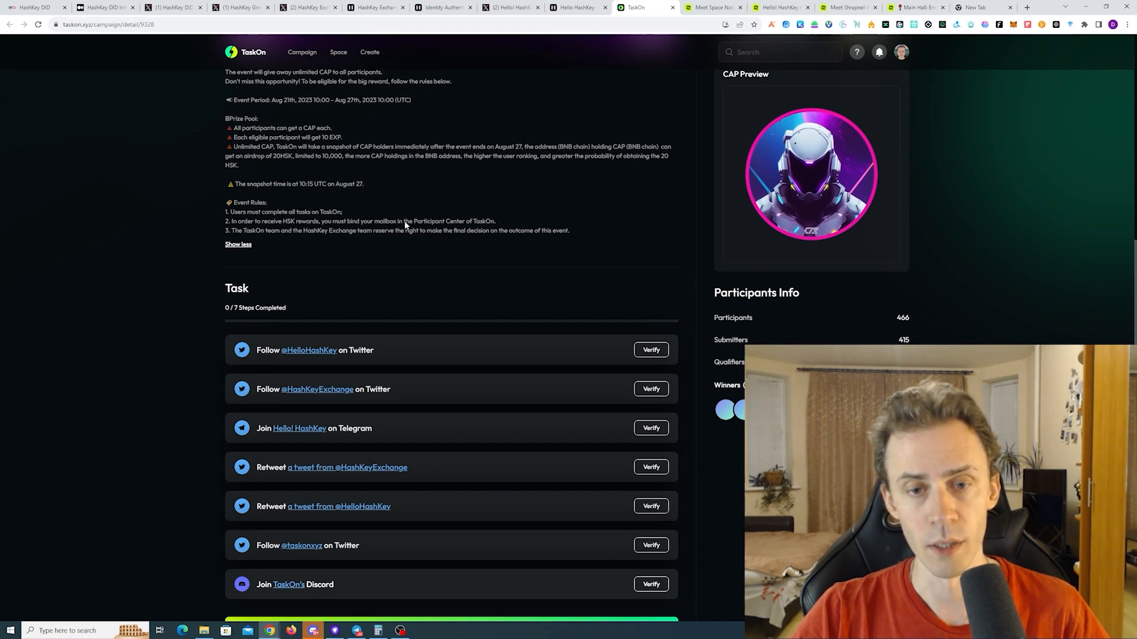
scroll(577, 213, "up", 3)
left_click(900, 52)
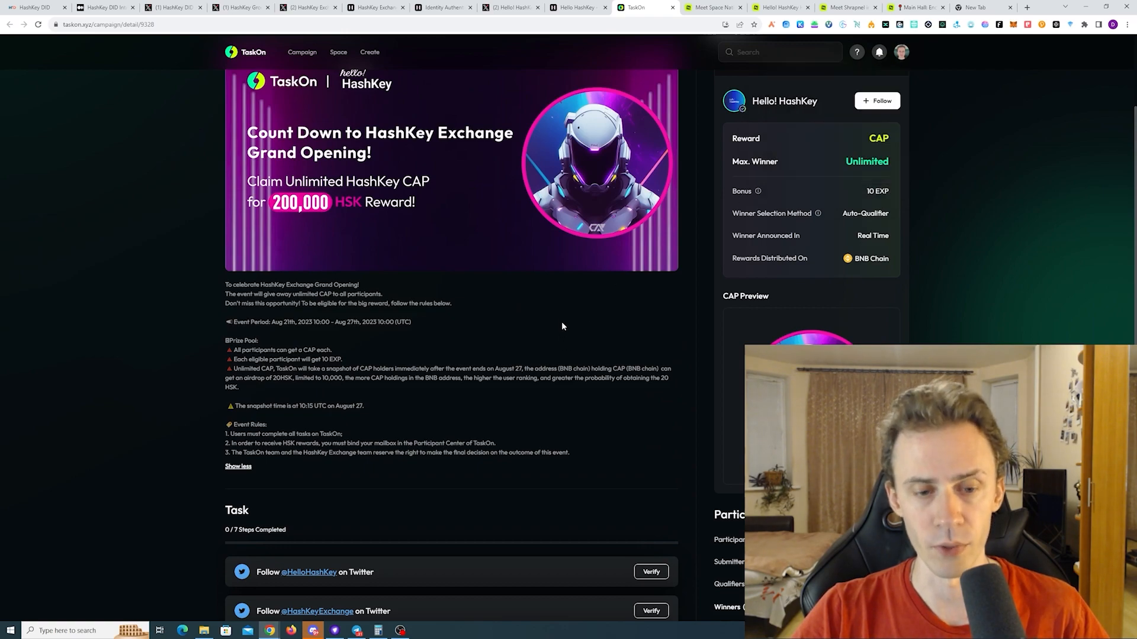
scroll(539, 319, "down", 2)
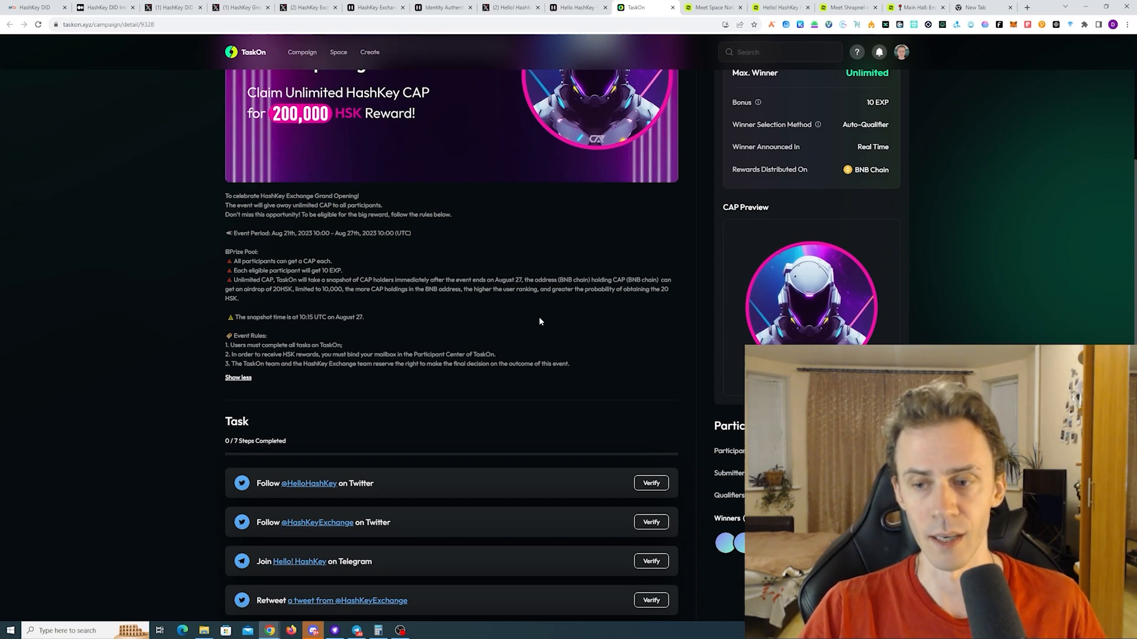
scroll(539, 317, "down", 3)
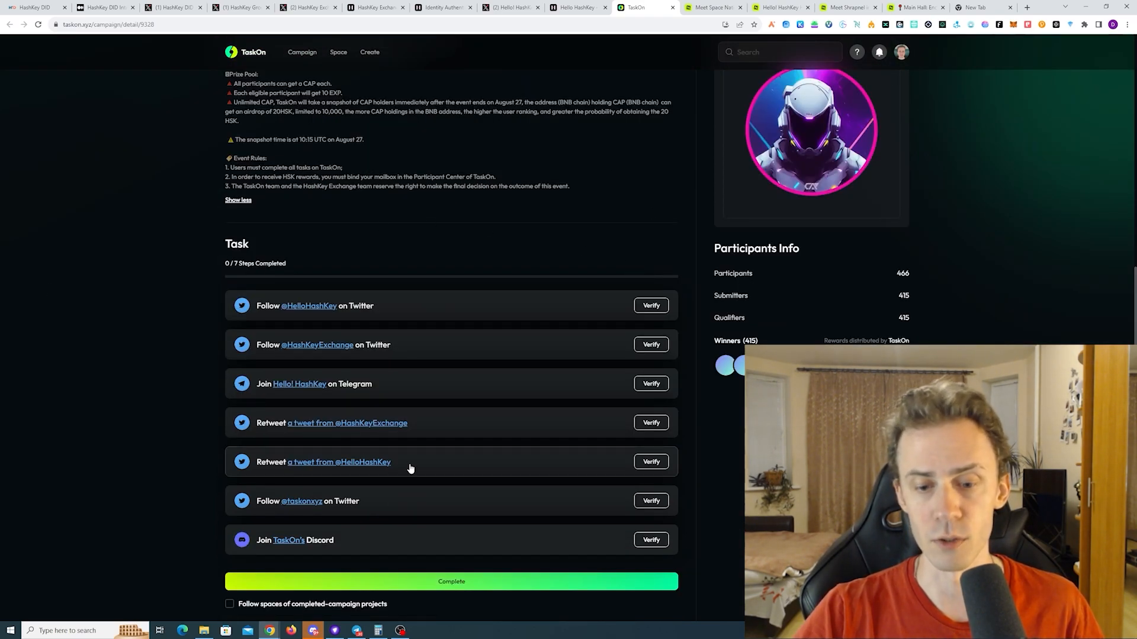
scroll(584, 333, "up", 6)
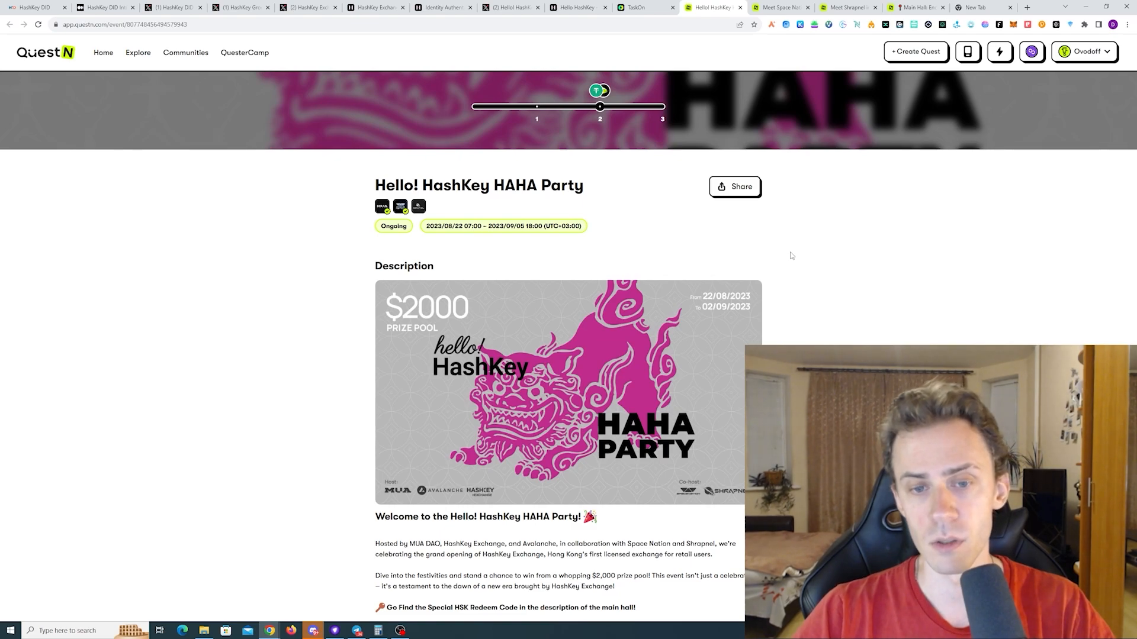
Examine the description, rules and Quest List of the Hello! HashKey HAHA Party event on QuestN.
scroll(797, 282, "down", 1)
scroll(797, 282, "down", 6)
scroll(795, 274, "up", 2)
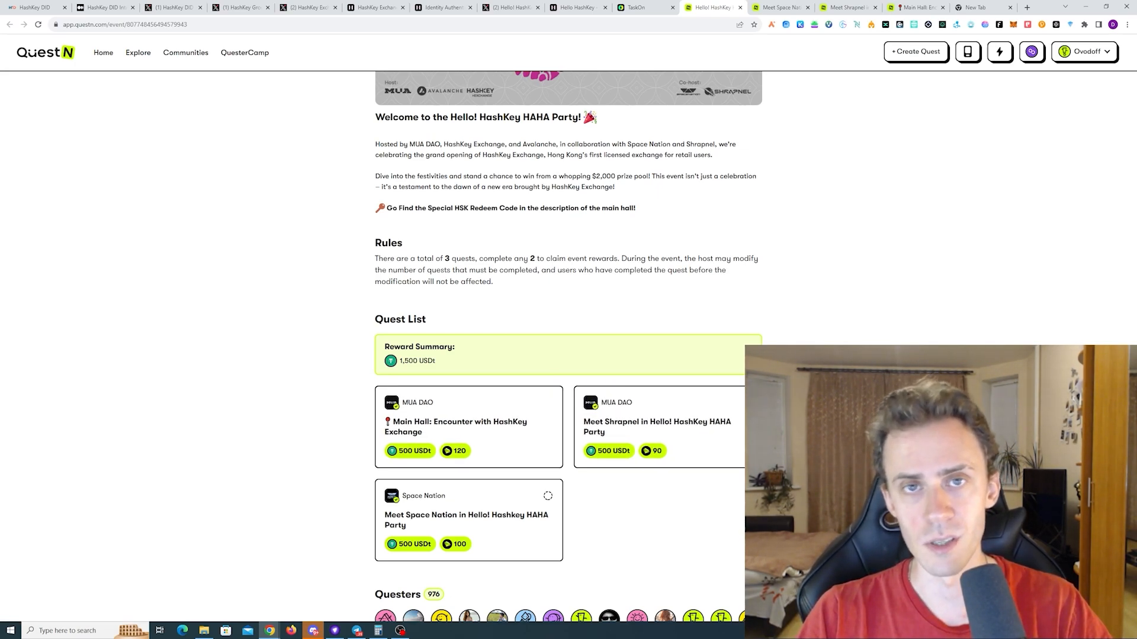
scroll(855, 272, "down", 1)
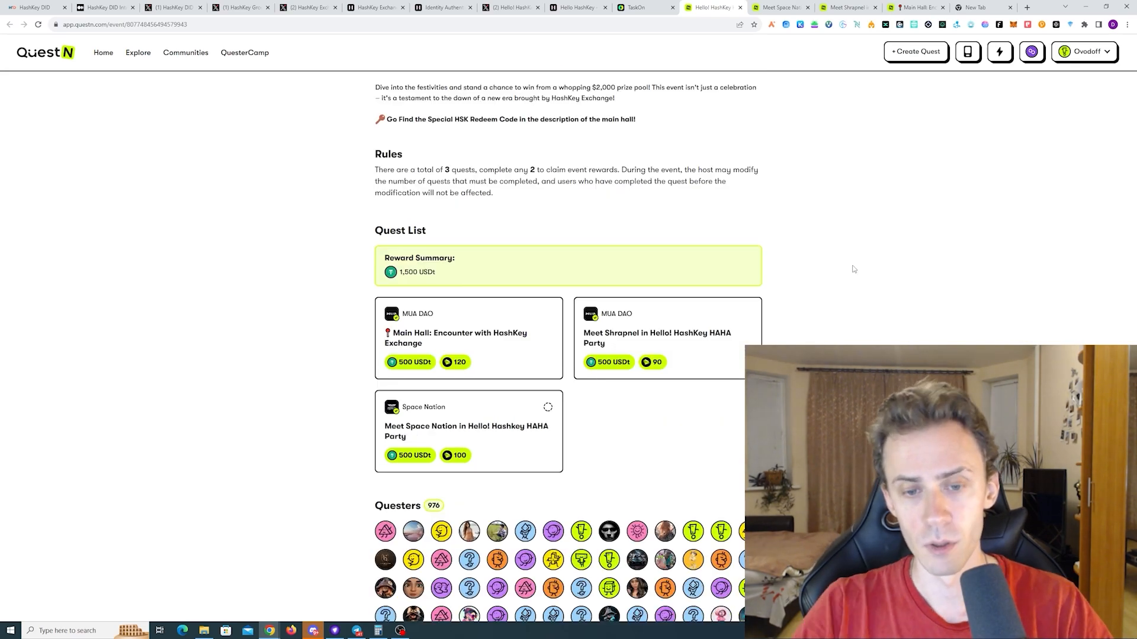
scroll(850, 239, "up", 6)
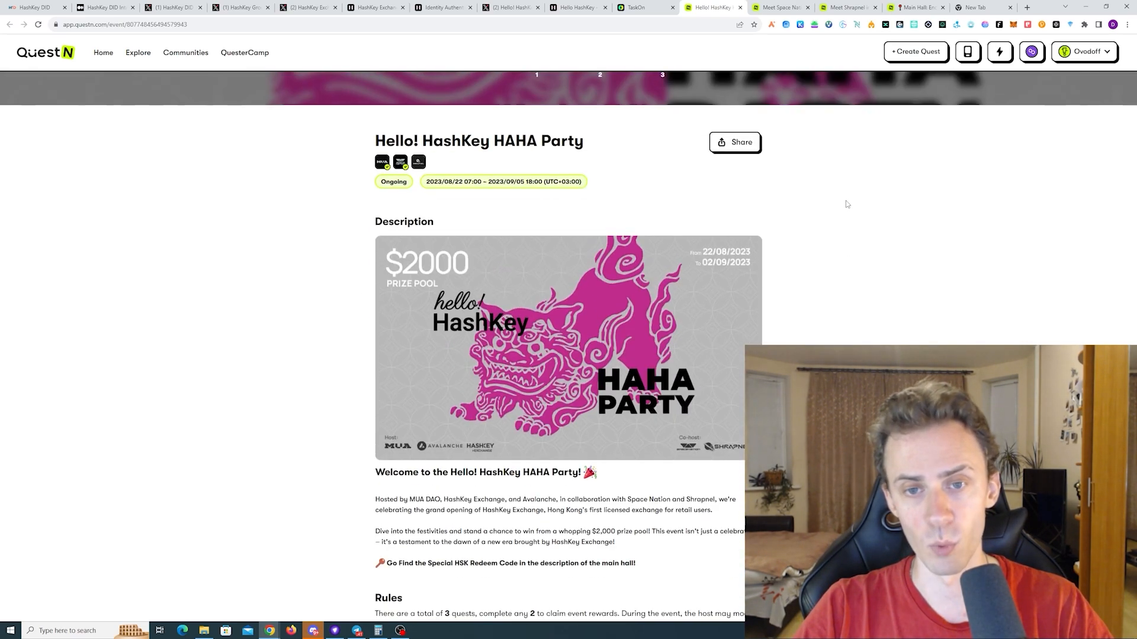
scroll(846, 196, "down", 2)
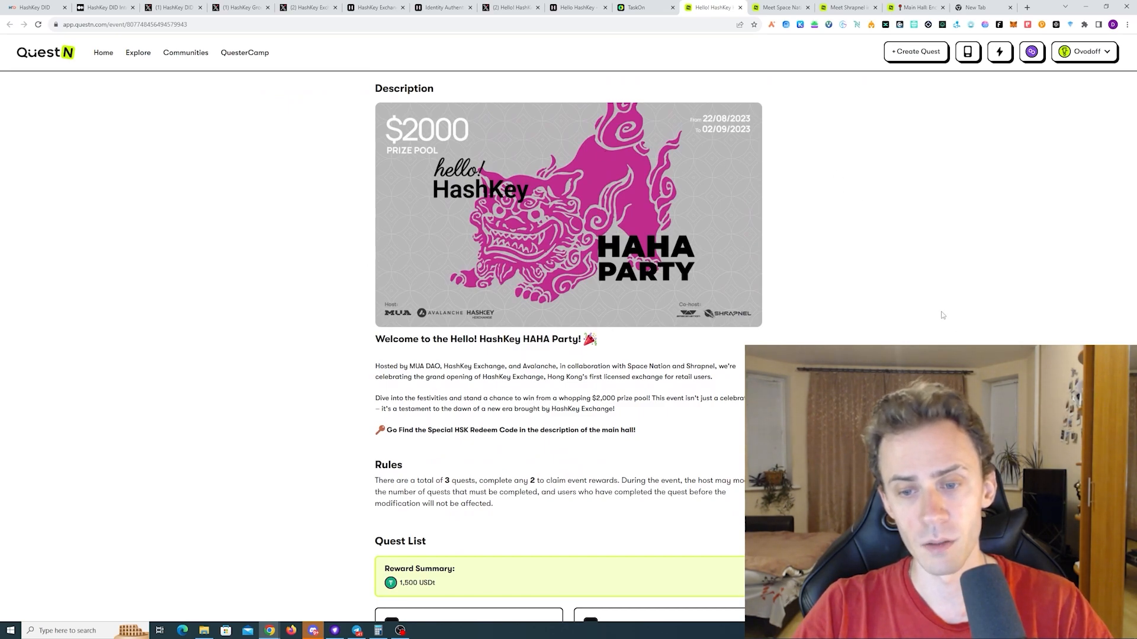
scroll(414, 347, "up", 1)
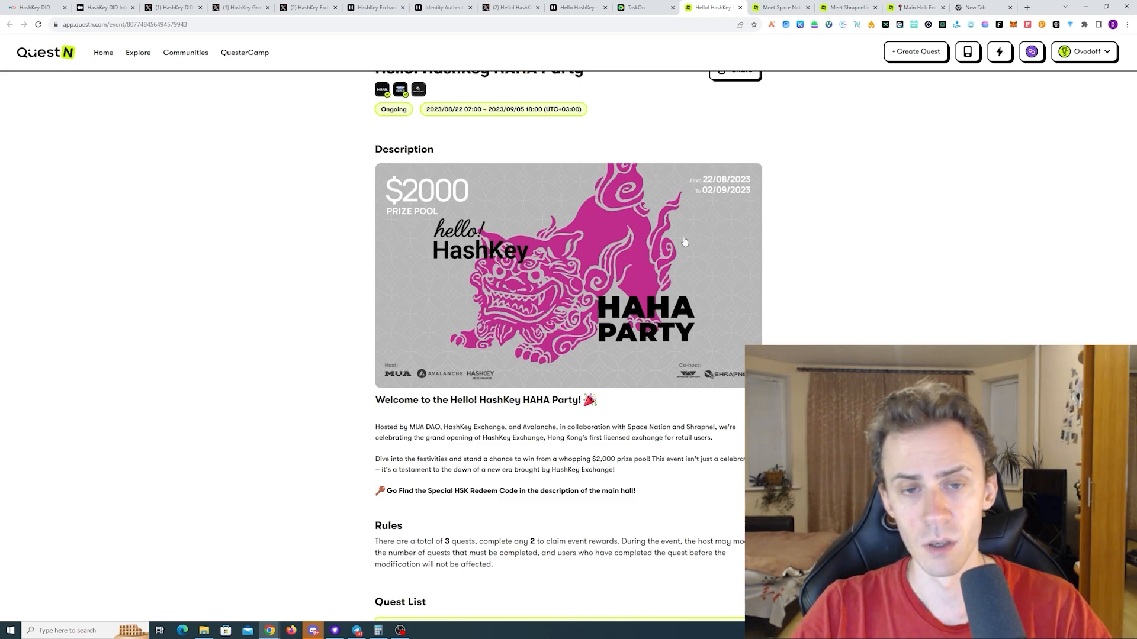
scroll(806, 314, "down", 3)
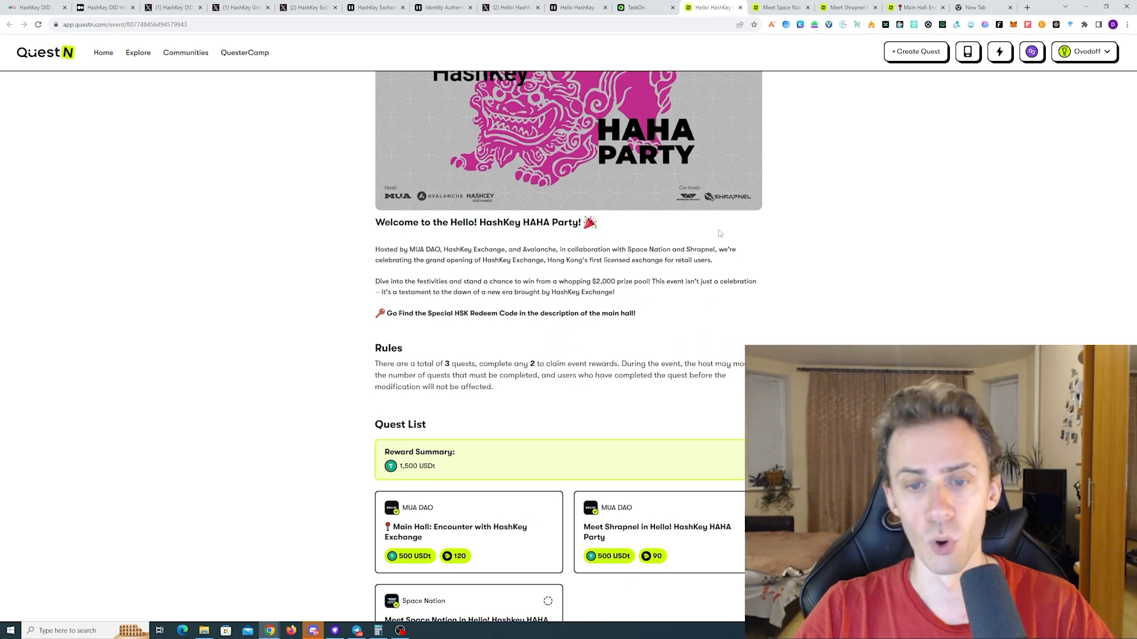
Review the HAHA Party Quest List and examine the tasks and HSK redeem instructions of the Main Hall: Encounter with HashKey Exchange quest.
scroll(687, 444, "down", 3)
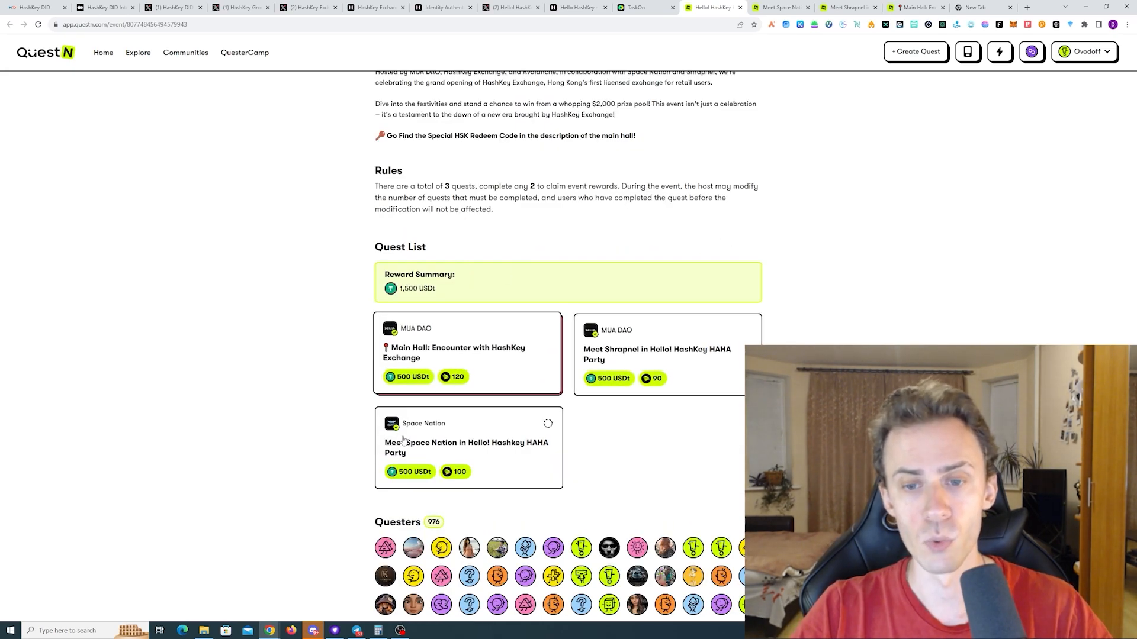
scroll(888, 202, "up", 5)
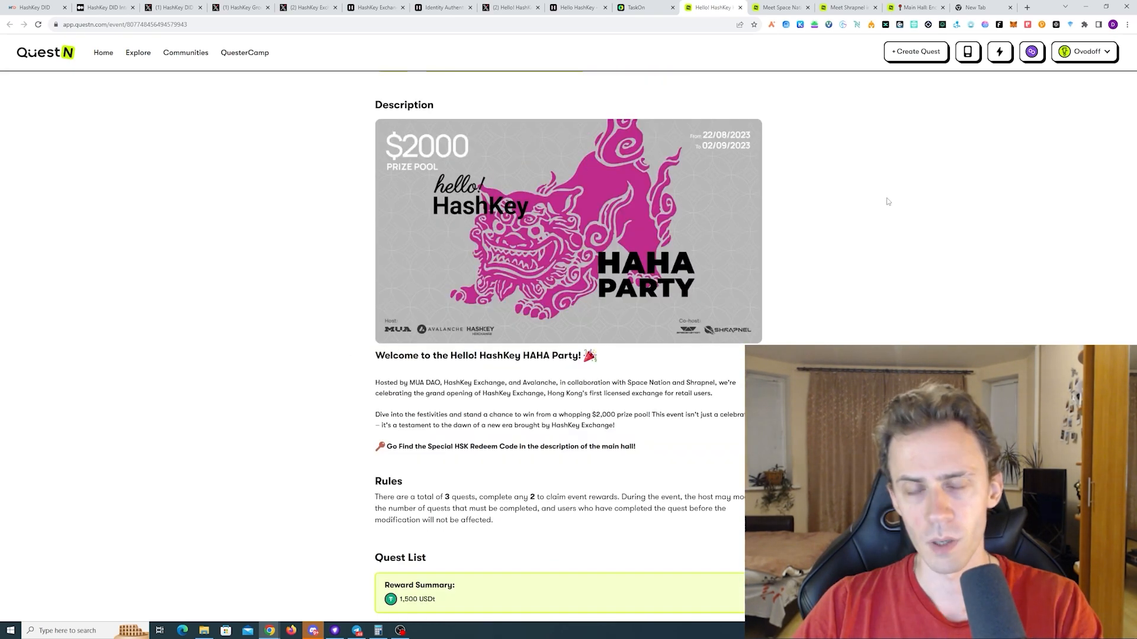
left_click(913, 8)
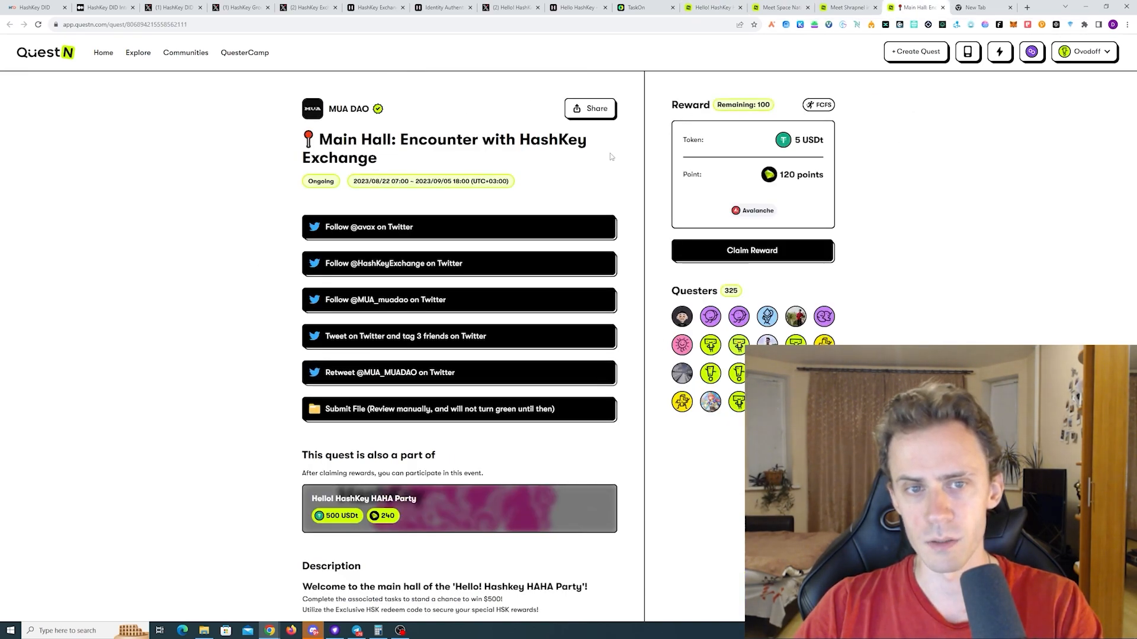
scroll(555, 531, "down", 4)
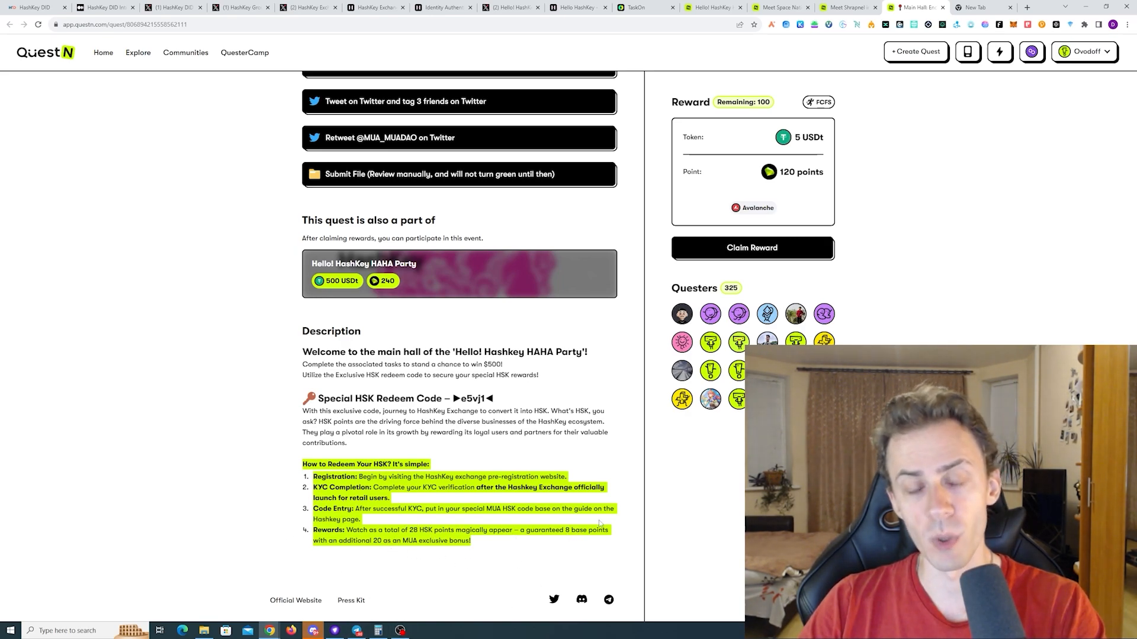
Highlight the Special HSK Redeem Code in the Main Hall quest's description and return to its task list.
left_click(559, 541)
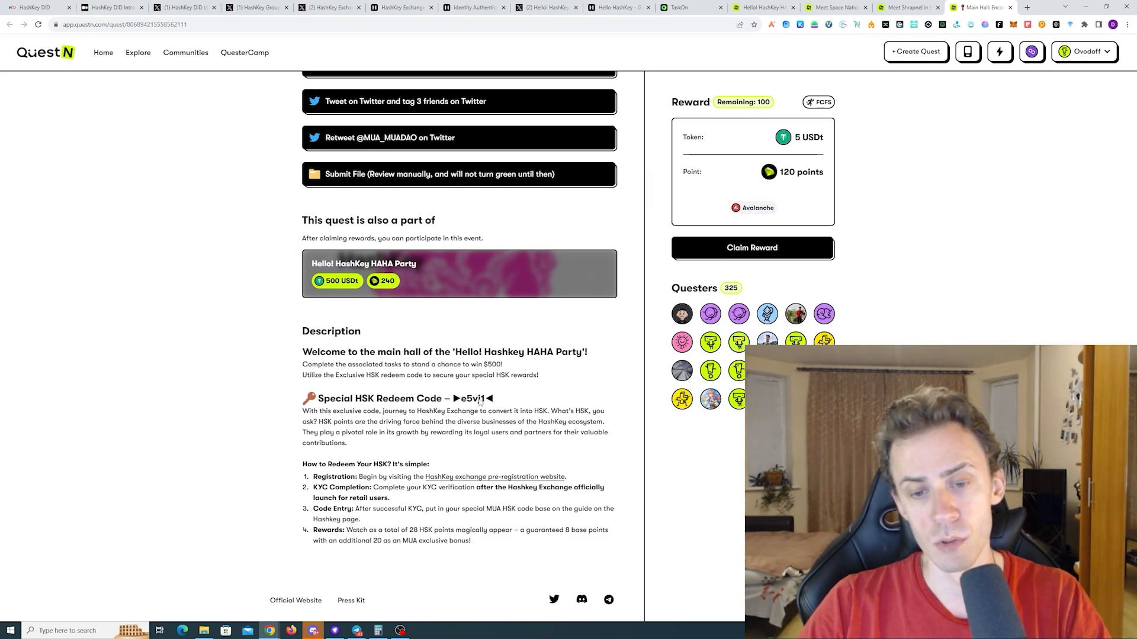
left_click_drag(485, 401, 462, 403)
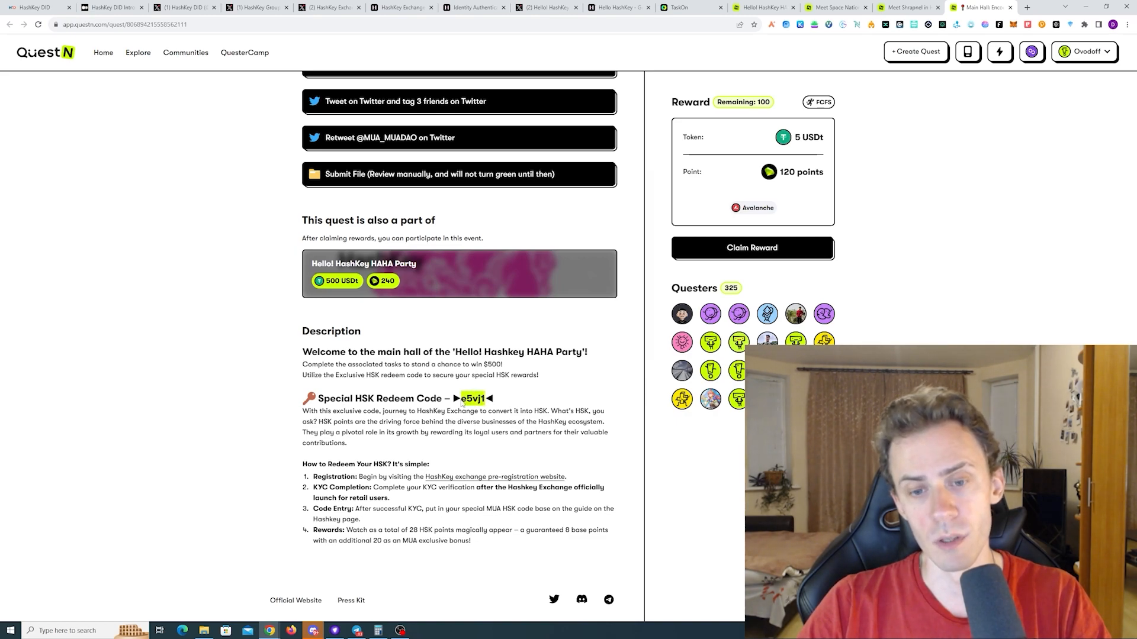
scroll(484, 416, "up", 4)
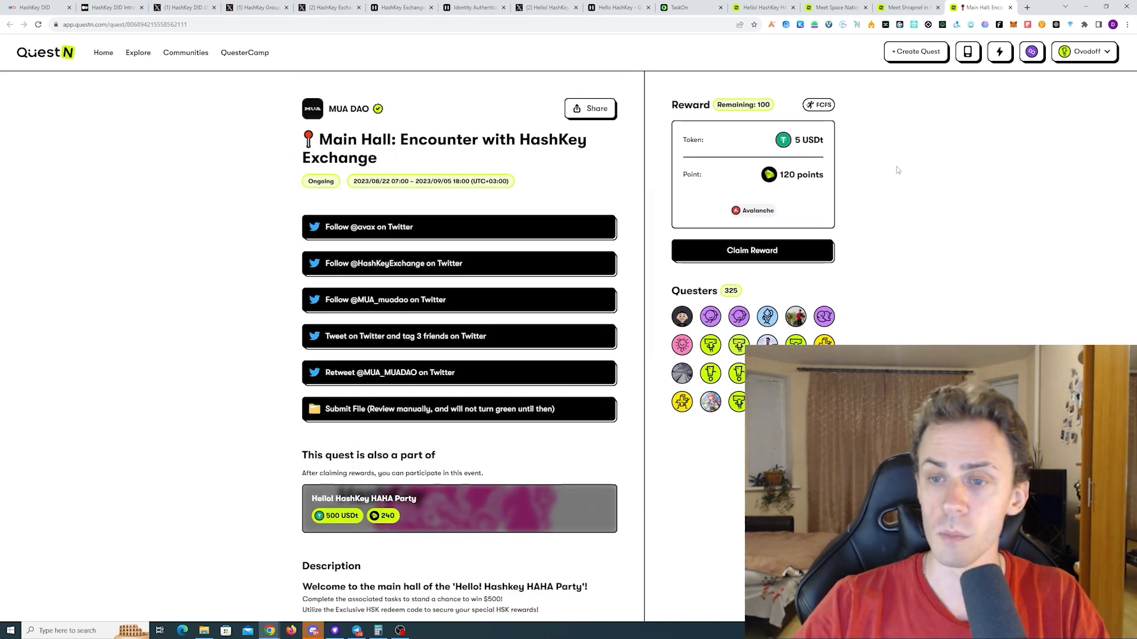
Compare the tasks and rewards of the Meet Shrapnel and Meet Space Nation quests, and read the Space Nation description.
left_click(905, 7)
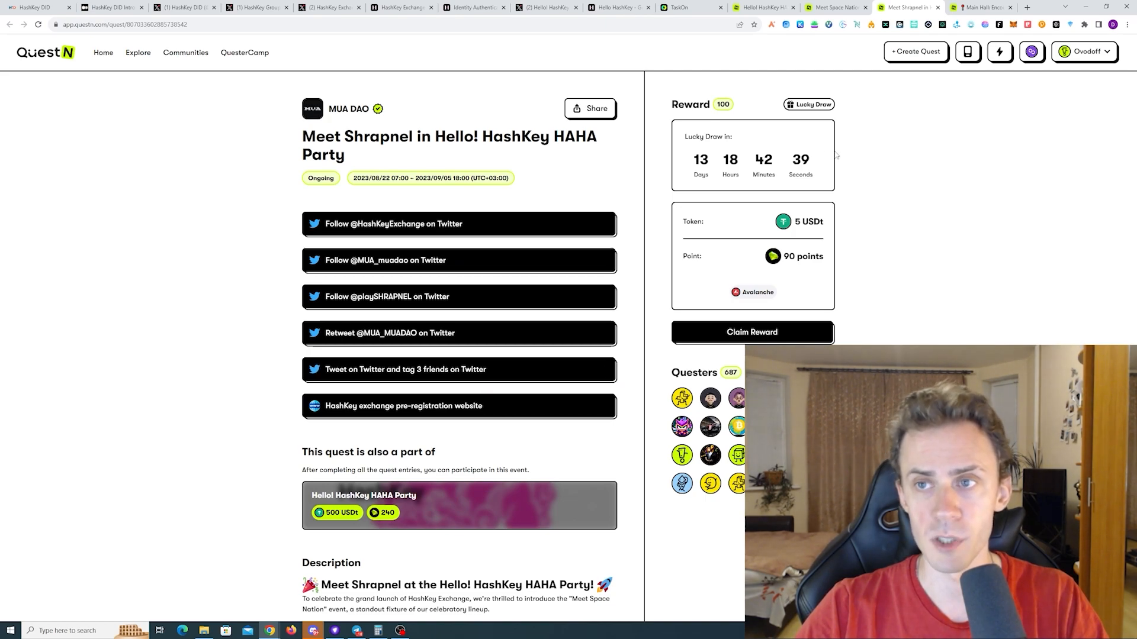
key("ctrl+shift+Tab")
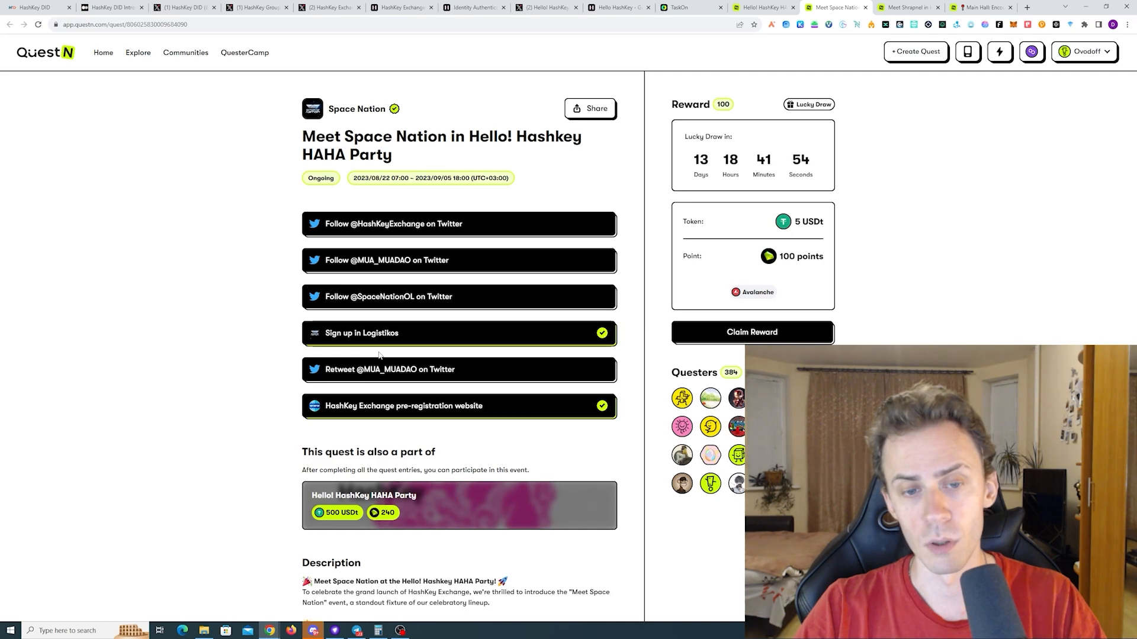
scroll(546, 331, "down", 7)
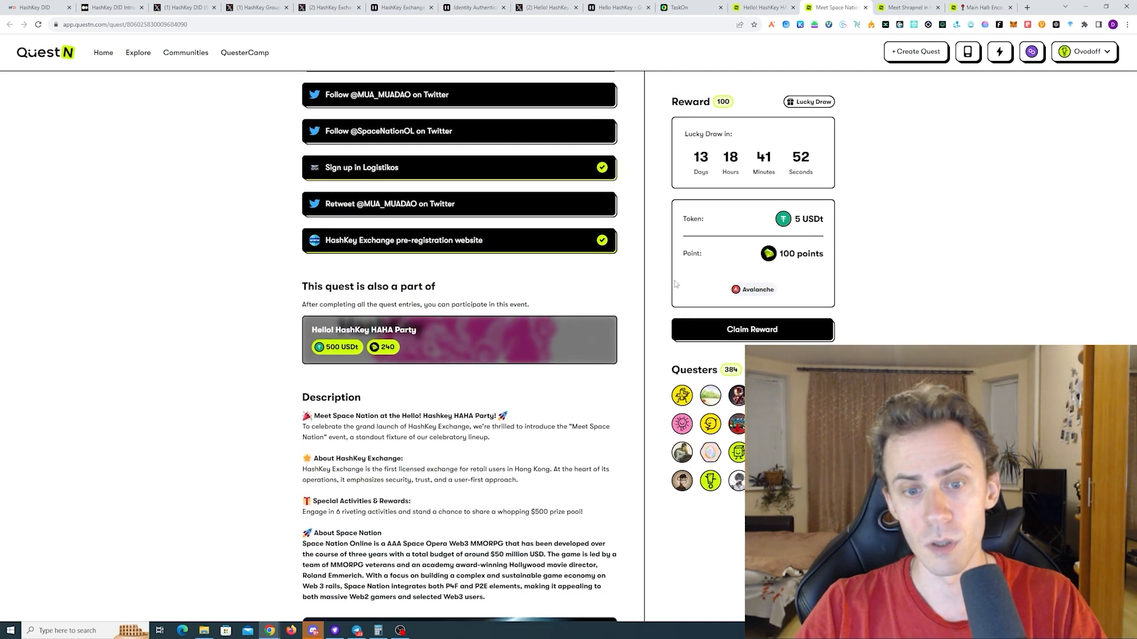
scroll(403, 500, "down", 2)
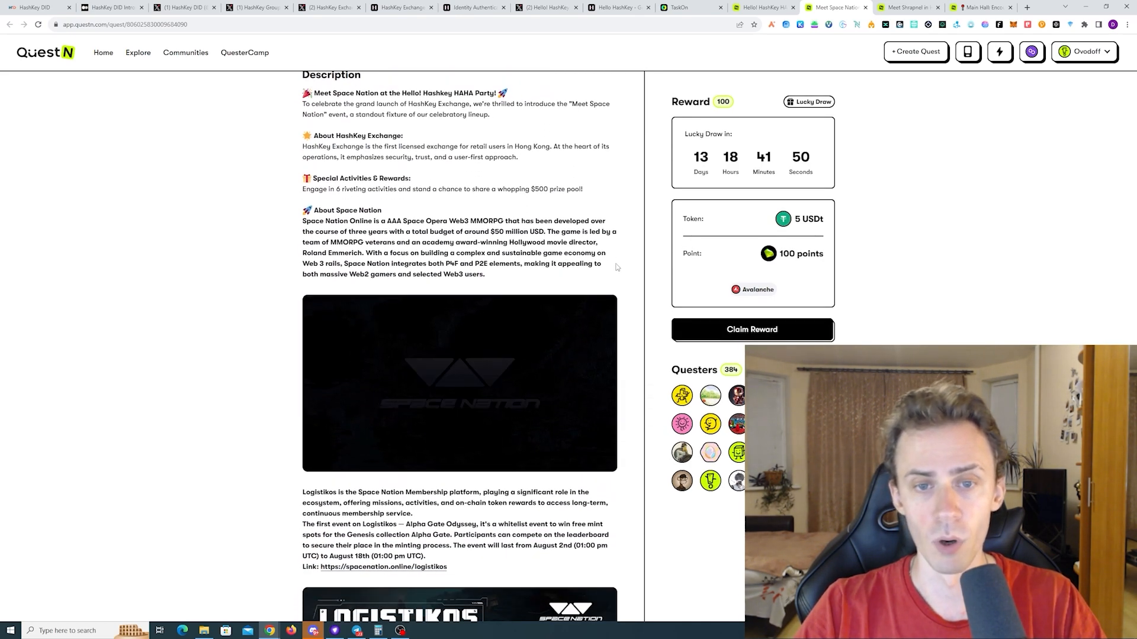
scroll(403, 500, "down", 3)
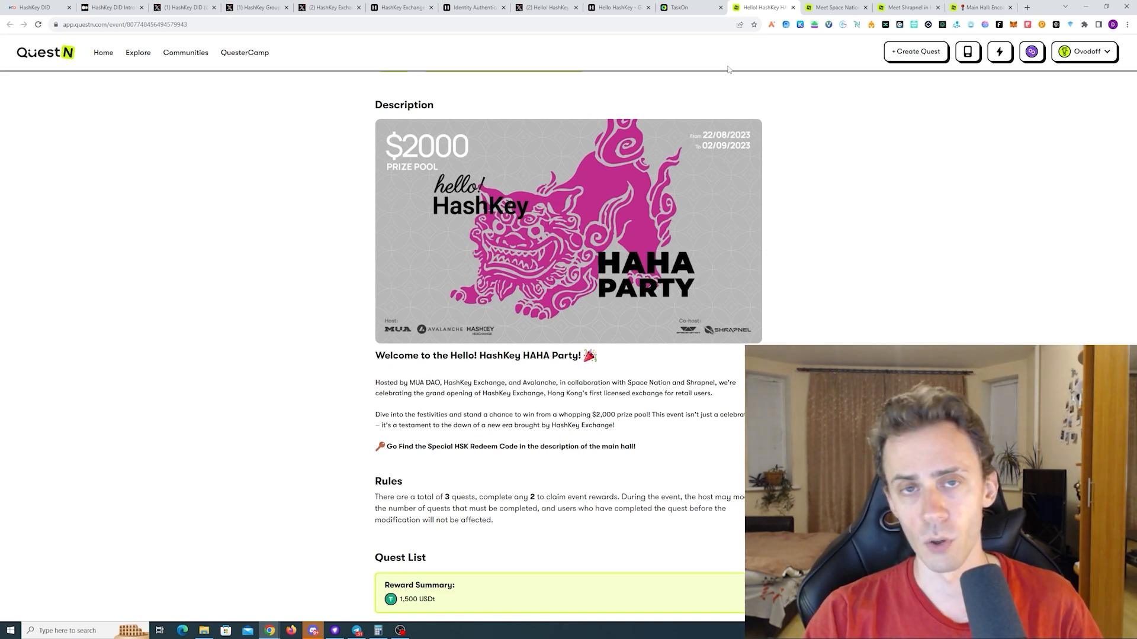
Go back through the HAHA Party quests to the Main Hall quest and recheck its HSK redeem code section.
key("ctrl+Tab")
key("ctrl+Tab")
key("ctrl+Tab")
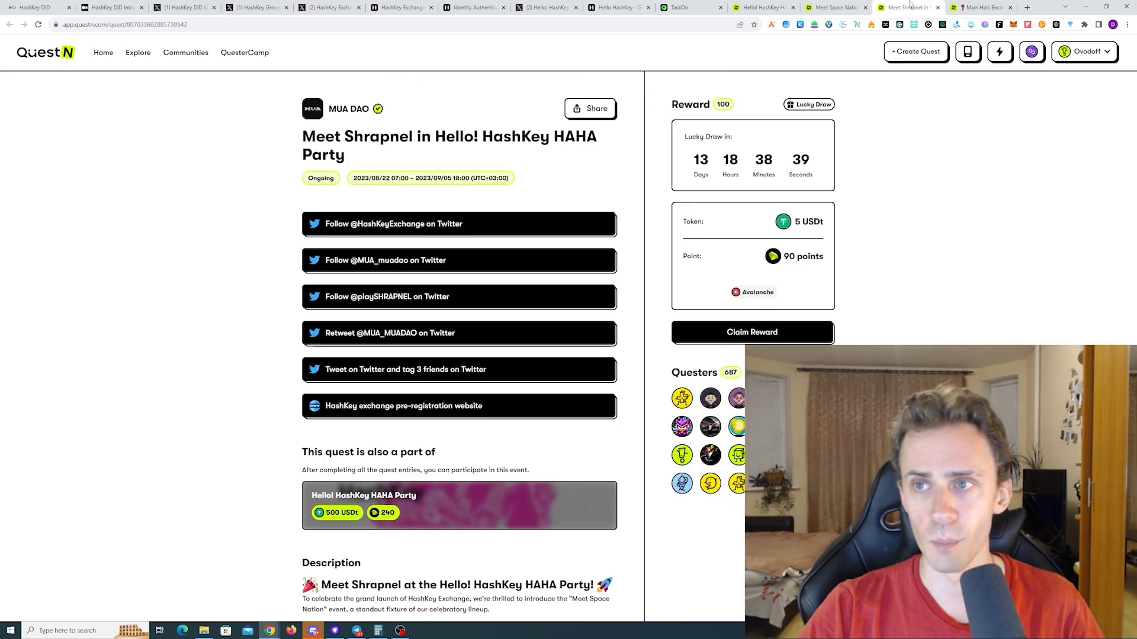
scroll(668, 259, "down", 4)
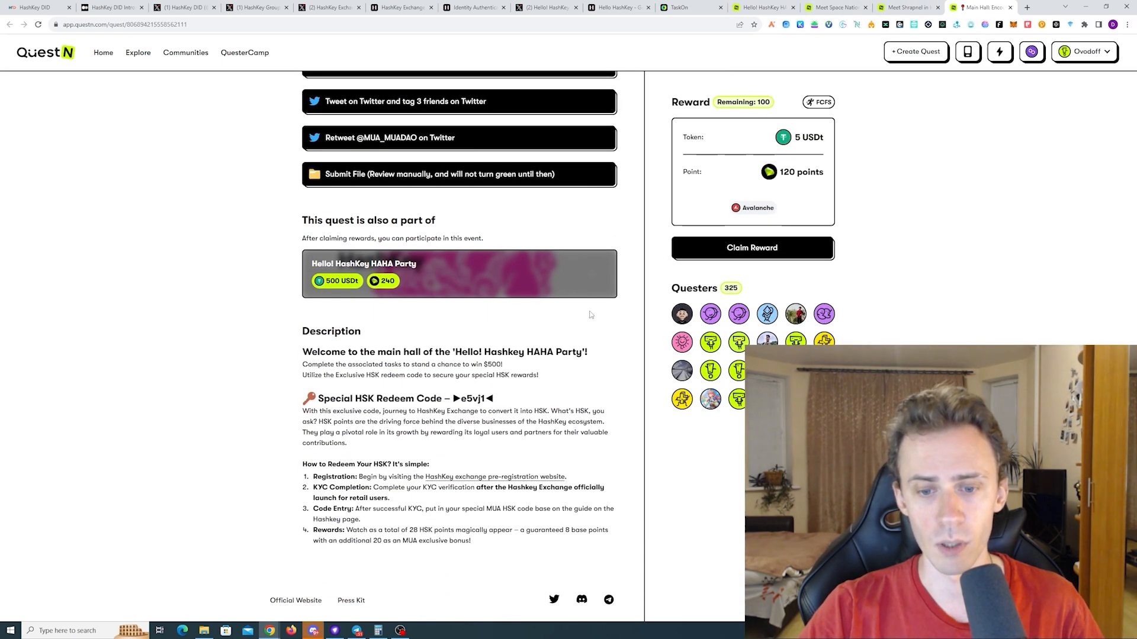